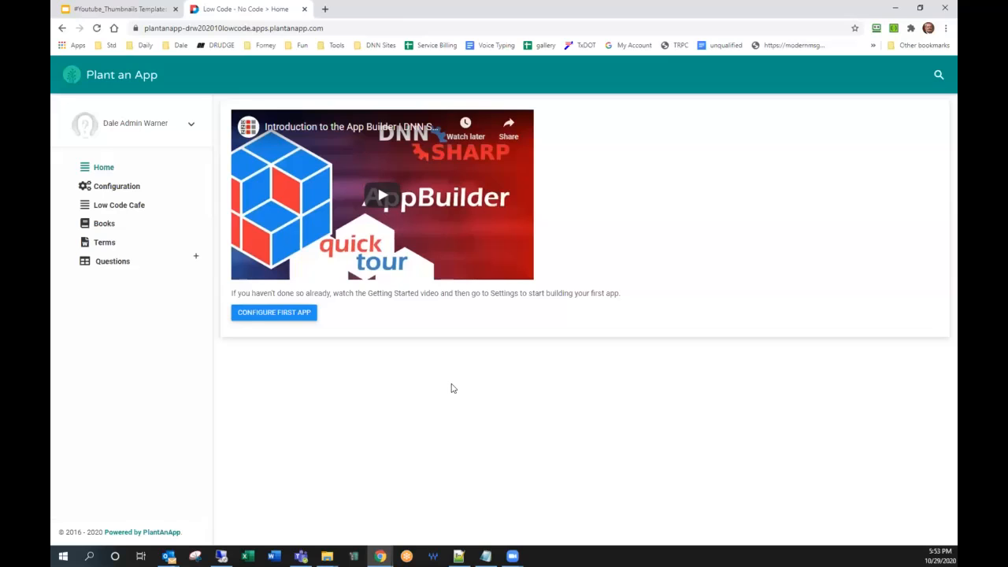
Start a new entity in the app configuration with singular name City, plural Cities and the city icon
left_click(126, 186)
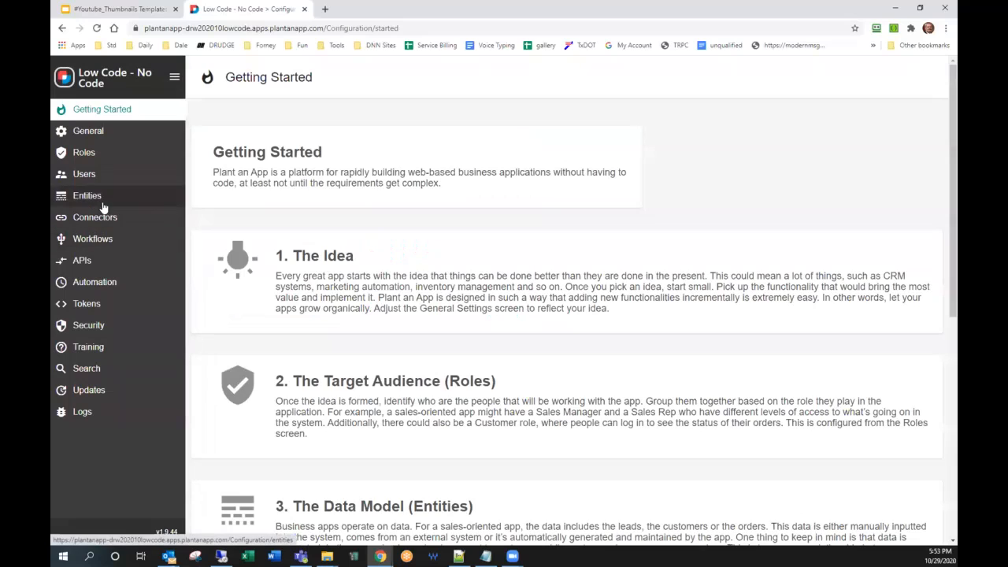
left_click(102, 204)
left_click(299, 76)
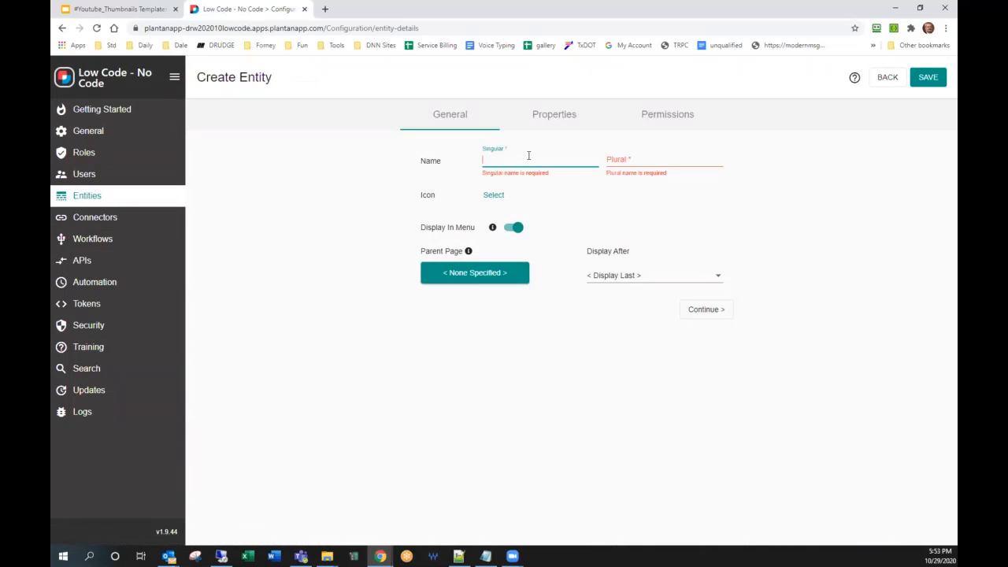
type("C")
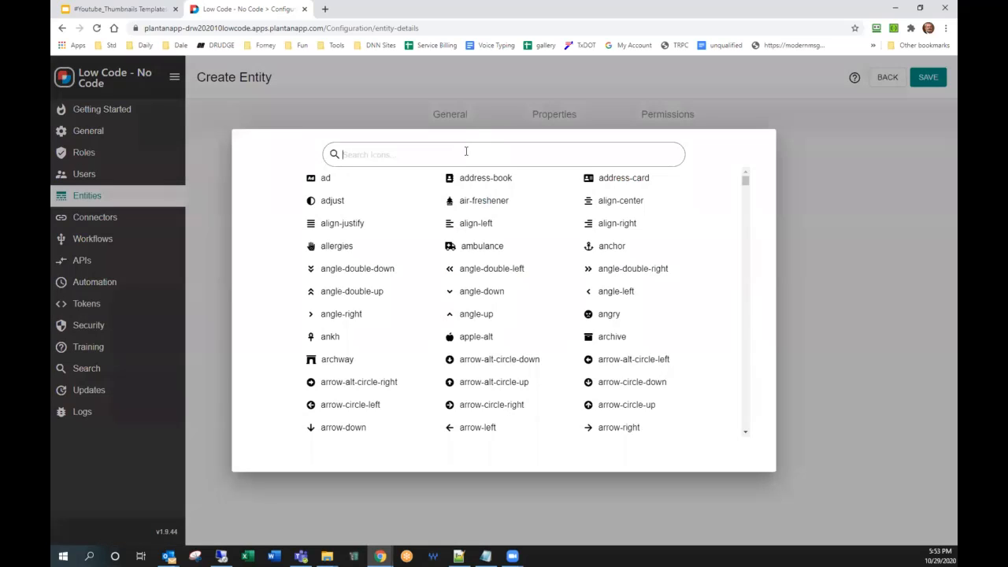
type("city")
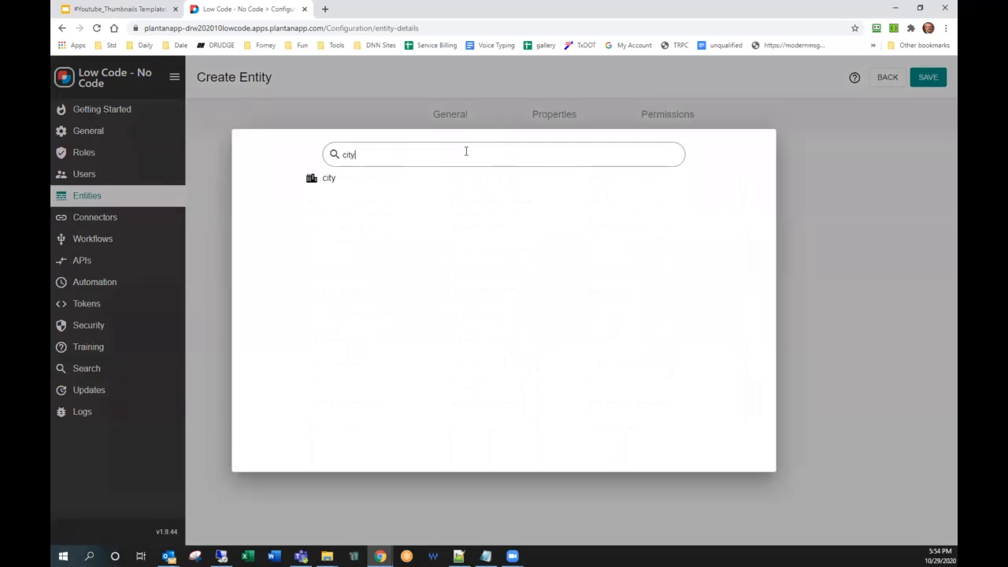
left_click(327, 179)
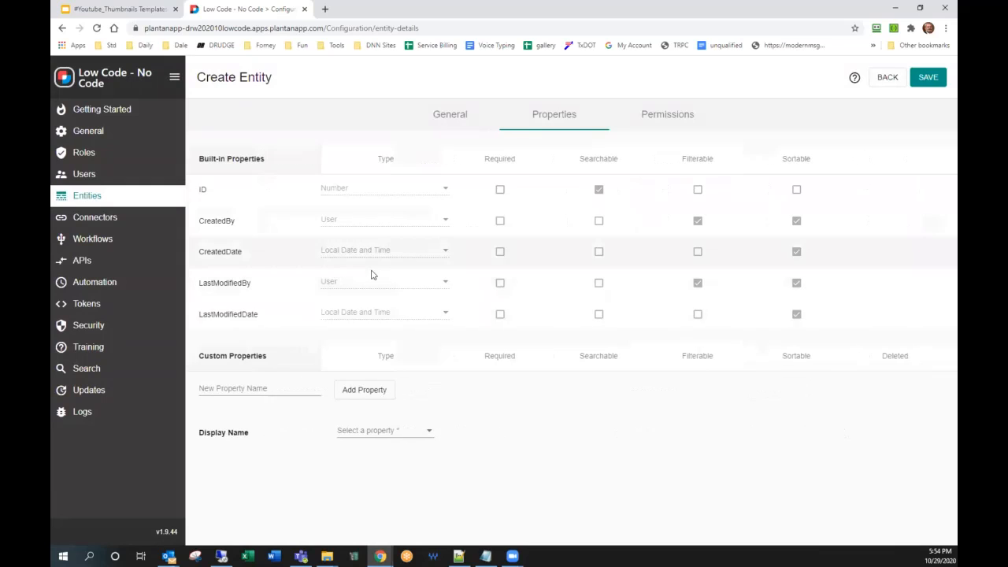
Add the custom text properties Name, CityCode and WeatherData to the City entity
left_click(258, 389)
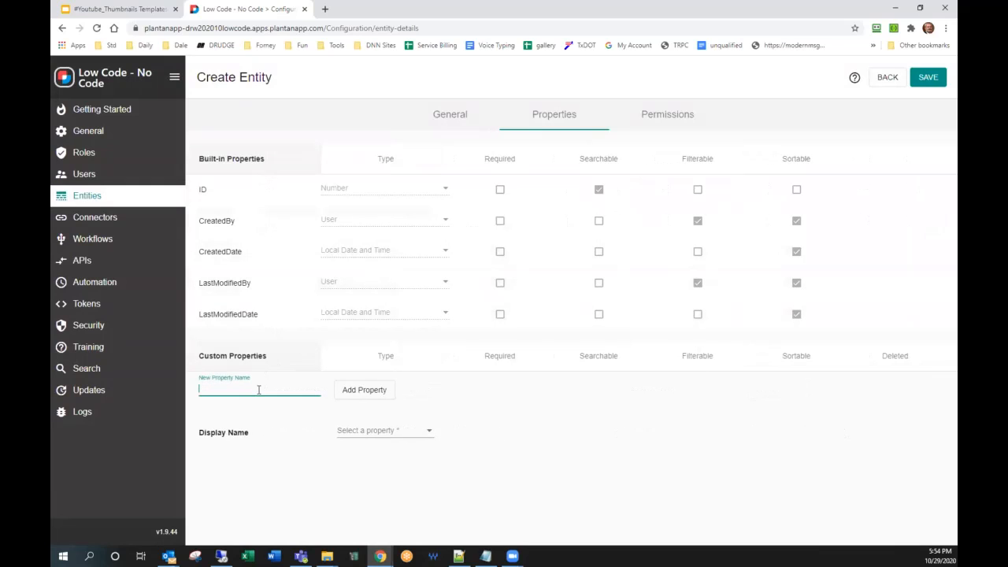
type("Name")
left_click(363, 390)
type("CityCode")
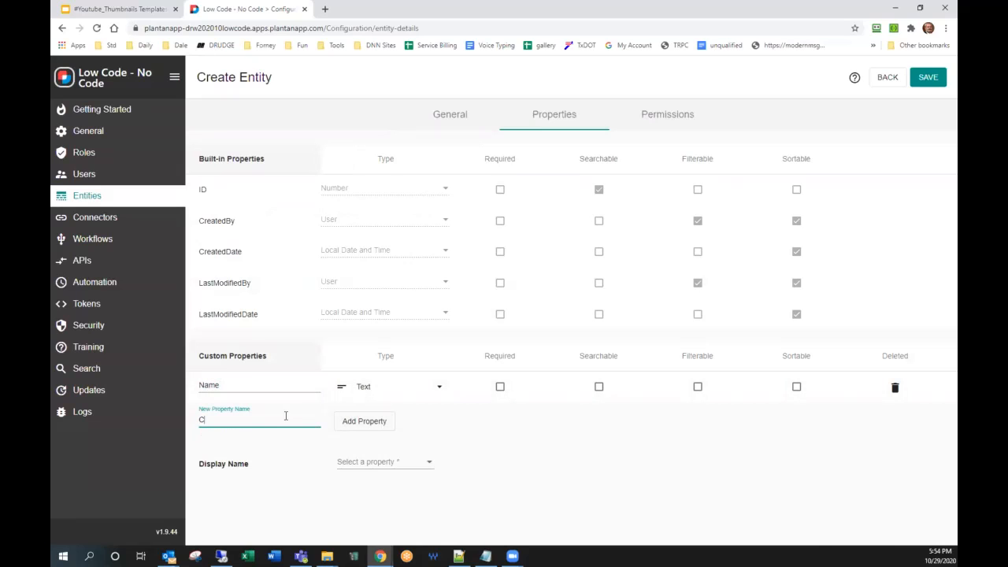
key("Return")
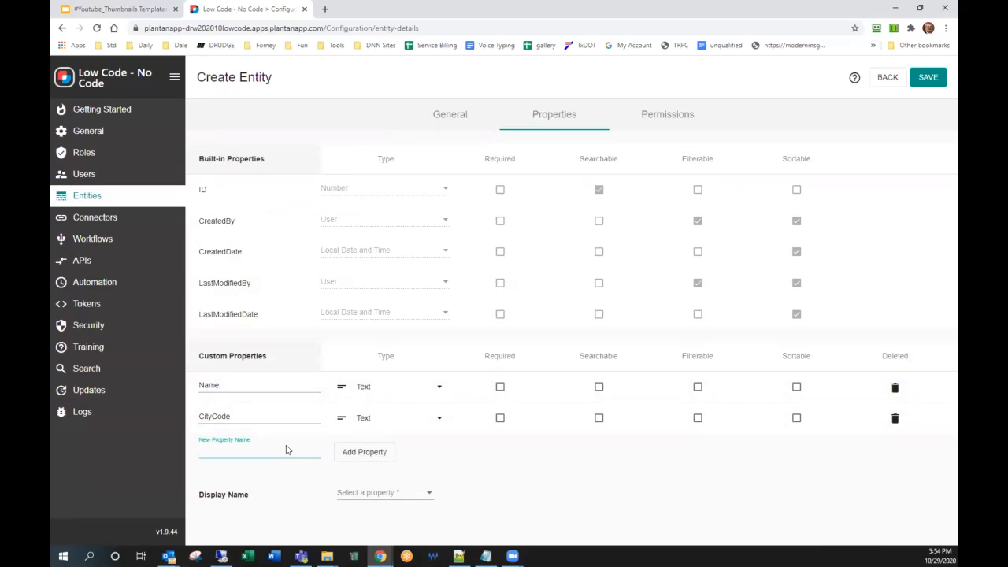
type("WeatherData")
key("Return")
Set Name as the City entity's display name property and save the entity
left_click(349, 526)
left_click(348, 473)
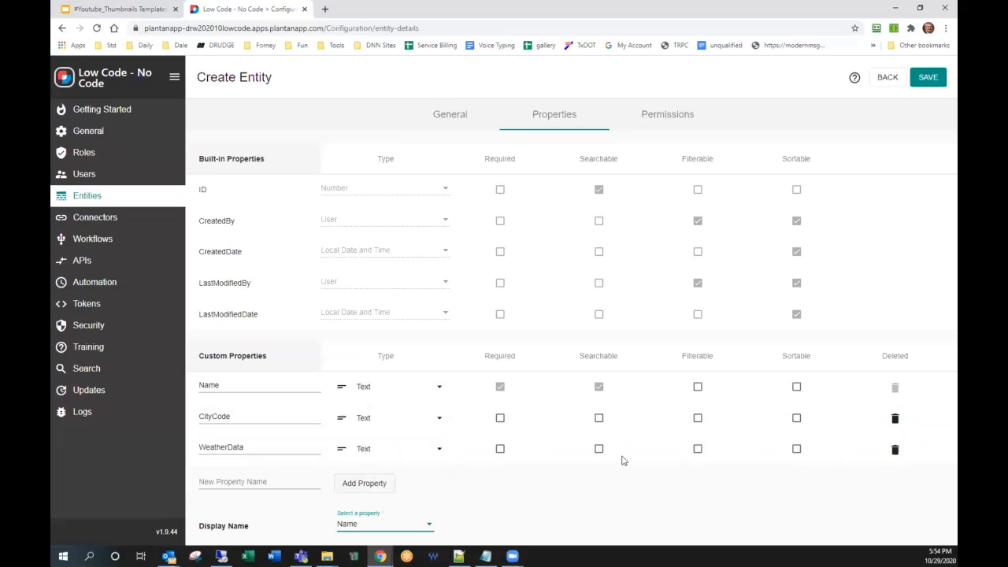
left_click(929, 77)
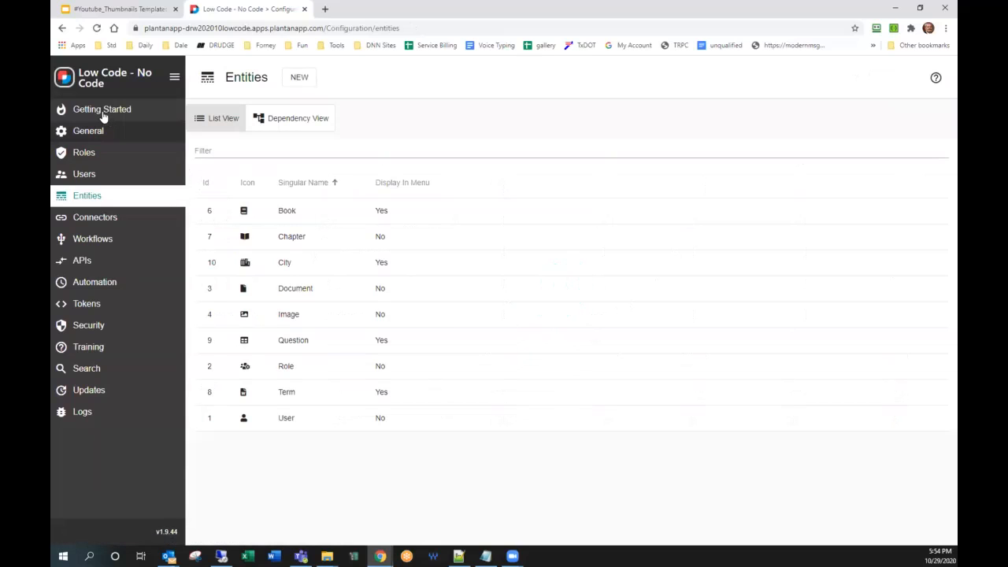
Add a record on the app's Cities page with Name "Dallas, Texas" and CityCode "Dallas,tx", leaving WeatherData empty
left_click(95, 82)
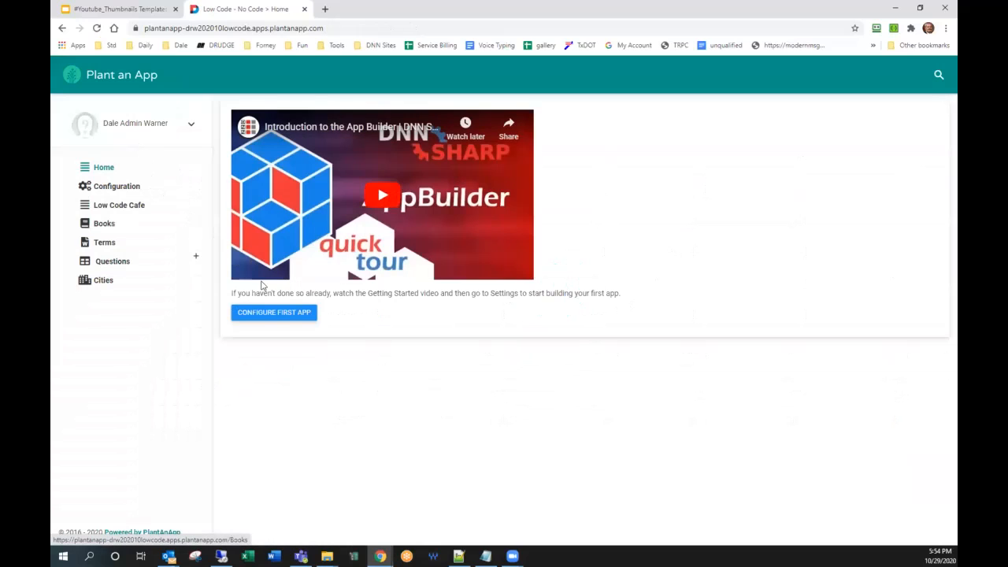
left_click(103, 281)
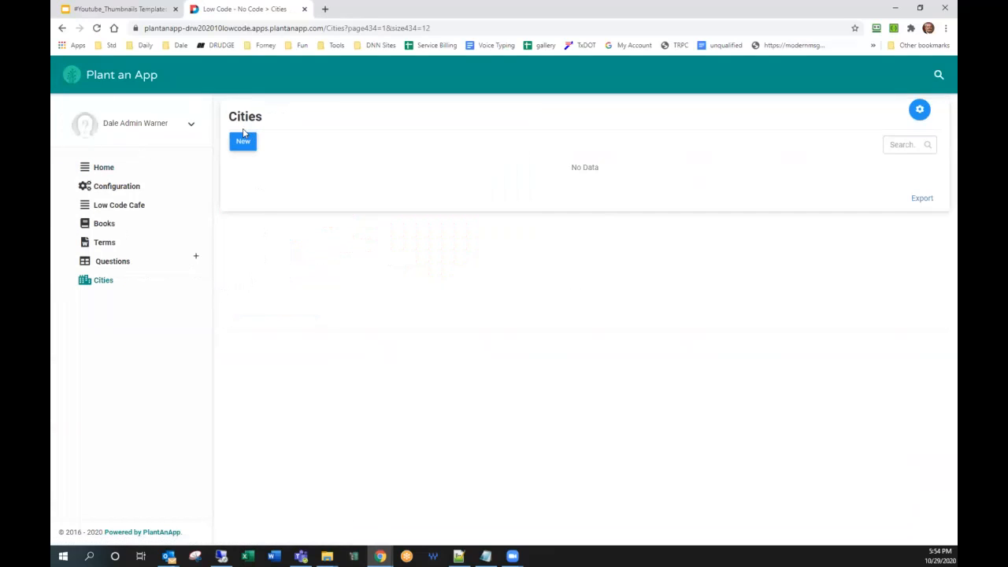
left_click(244, 142)
left_click(466, 271)
type("Da")
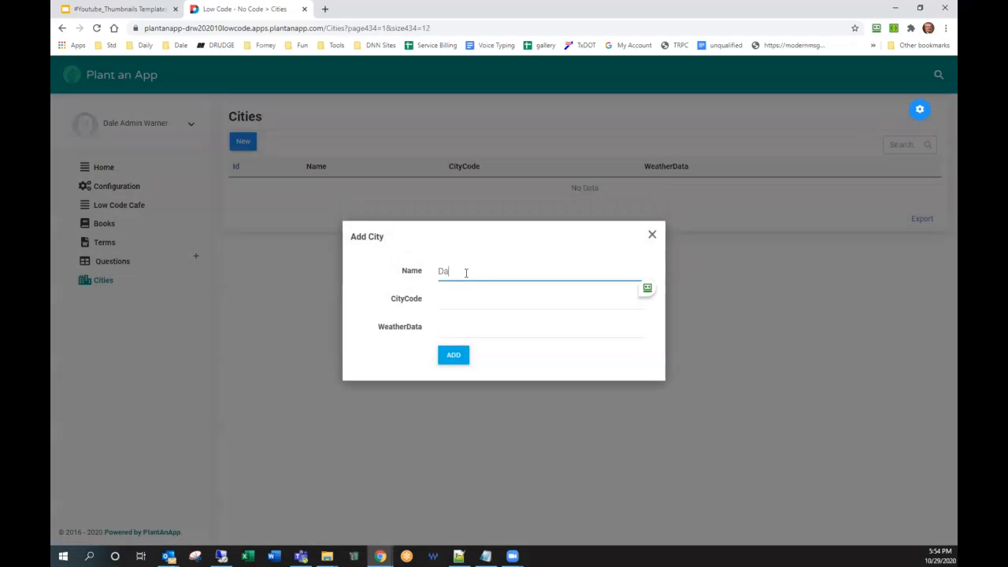
type("llas, Texas")
key("Tab")
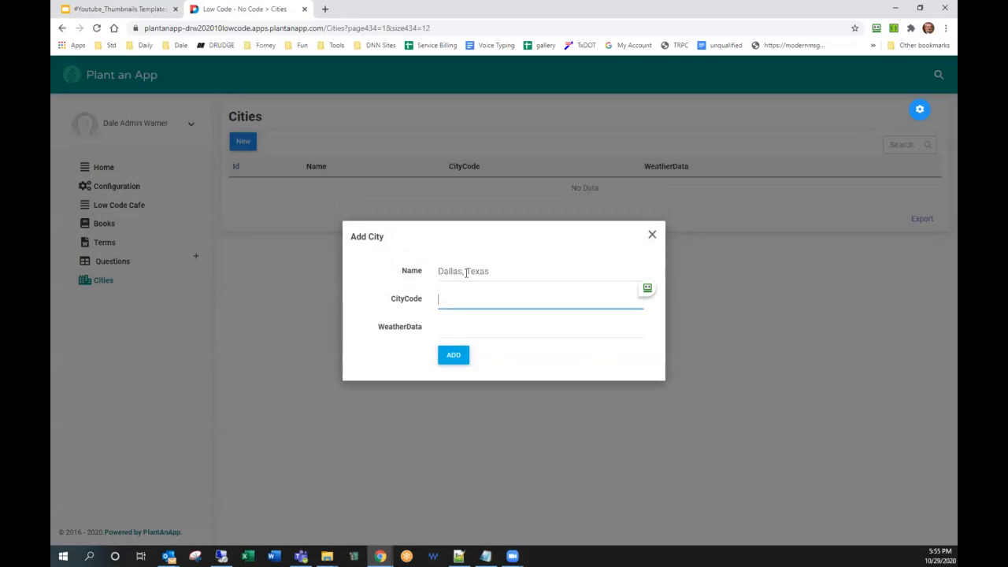
type("Dallas,tx")
left_click(457, 357)
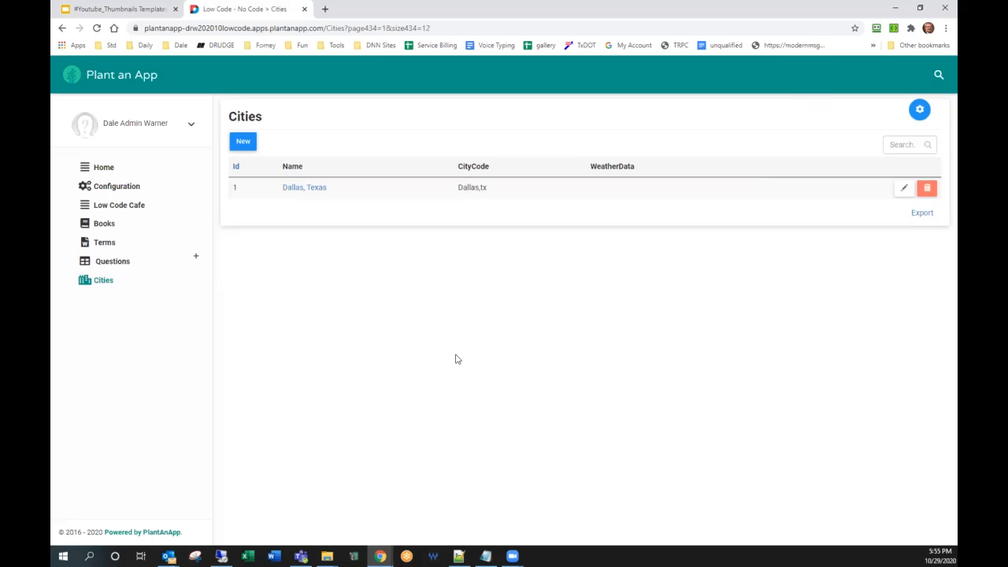
Switch to the OpenWeather browser window, examine the example JSON response and the live Dallas API response, and return to the Cities page
key("alt+Tab")
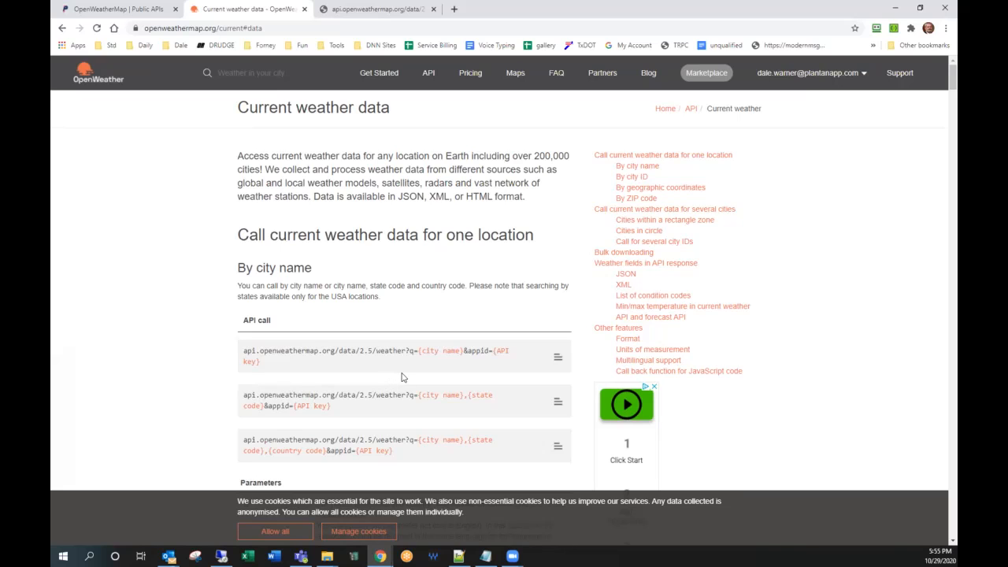
left_click(627, 274)
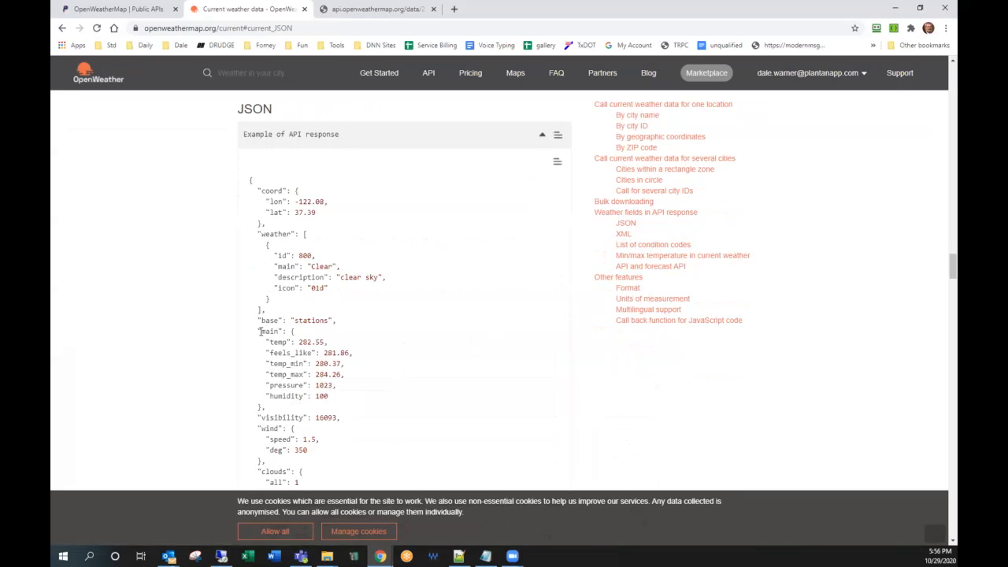
scroll(260, 330, "down", 5)
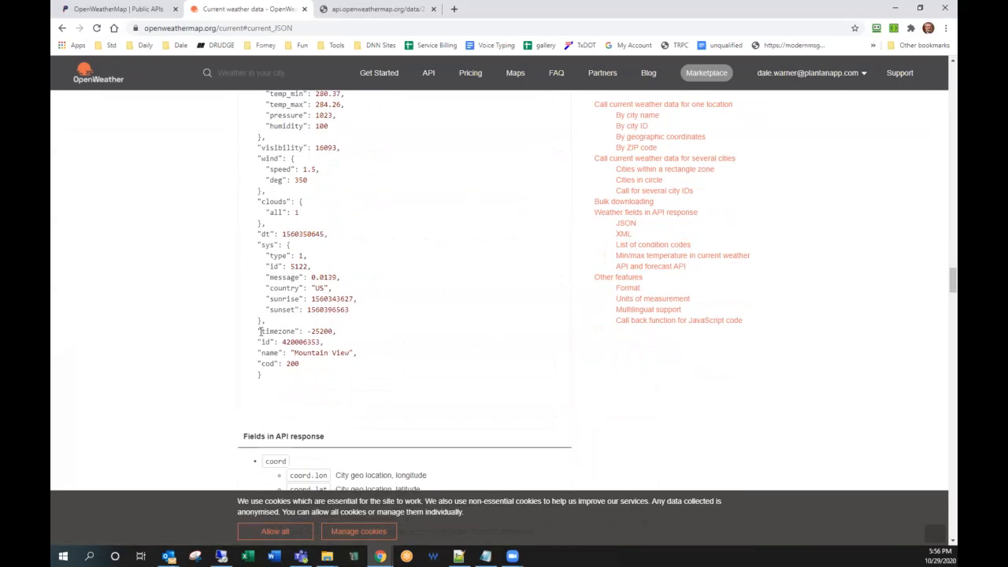
scroll(261, 331, "up", 5)
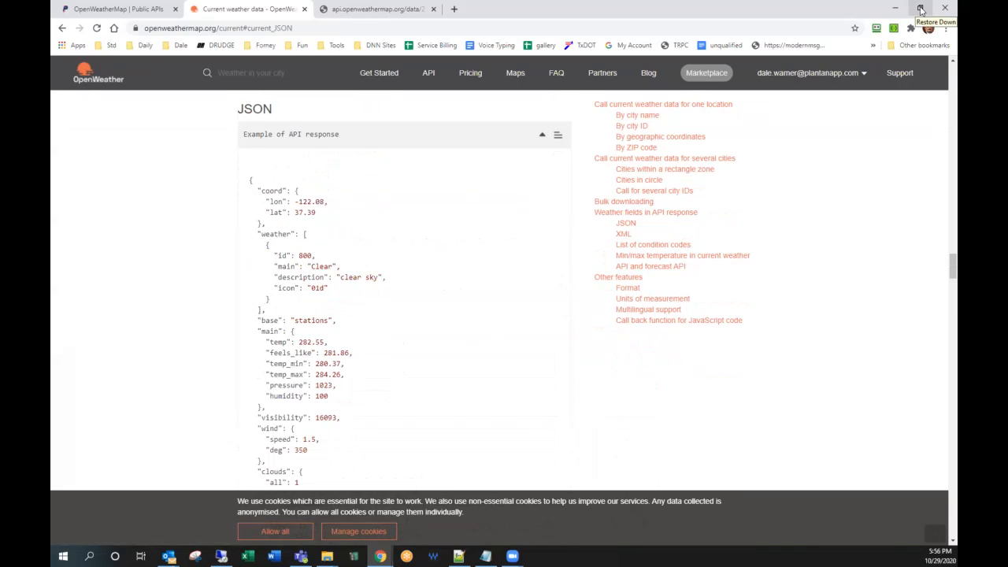
left_click(920, 10)
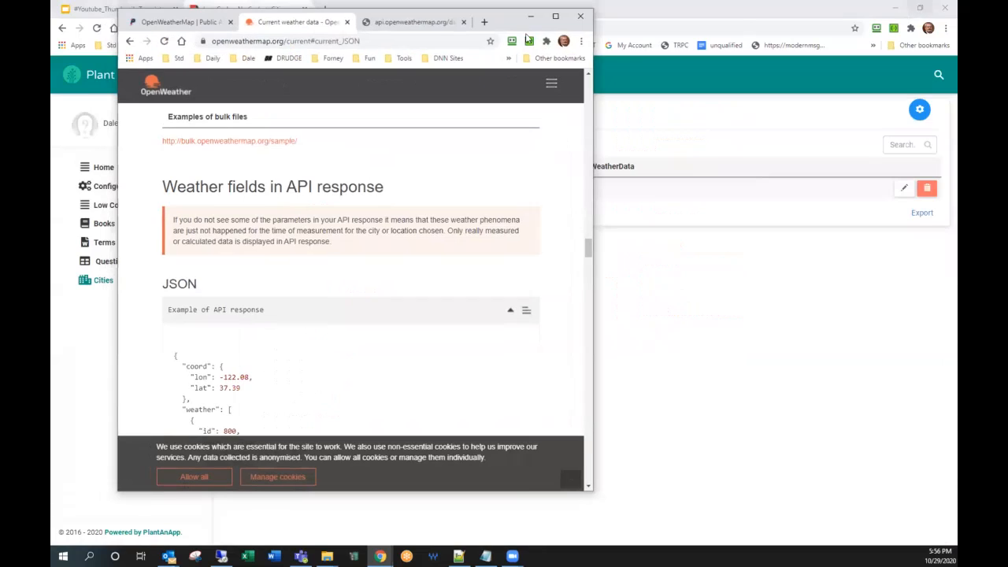
left_click(415, 22)
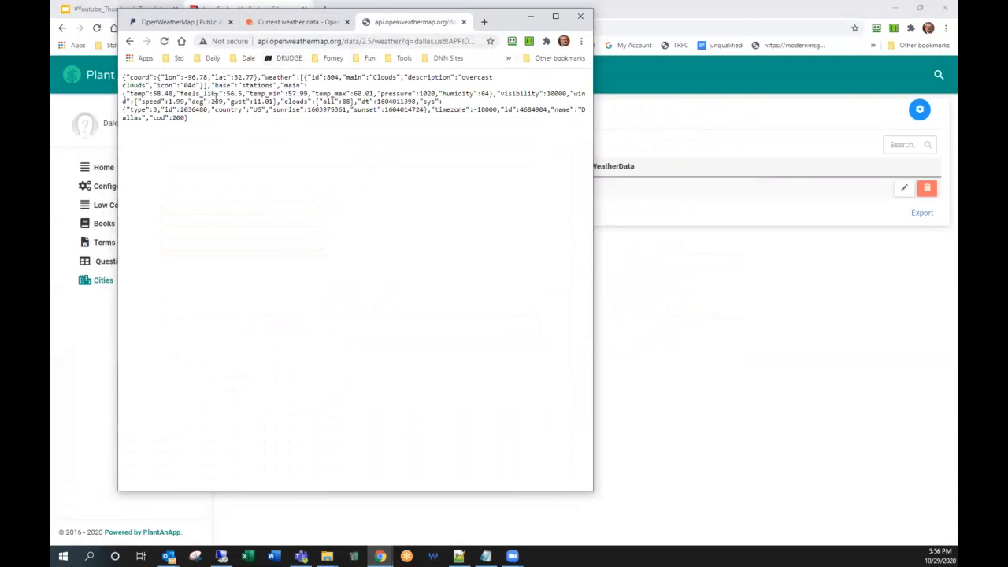
key("ctrl+a")
left_click(213, 135)
left_click(115, 312)
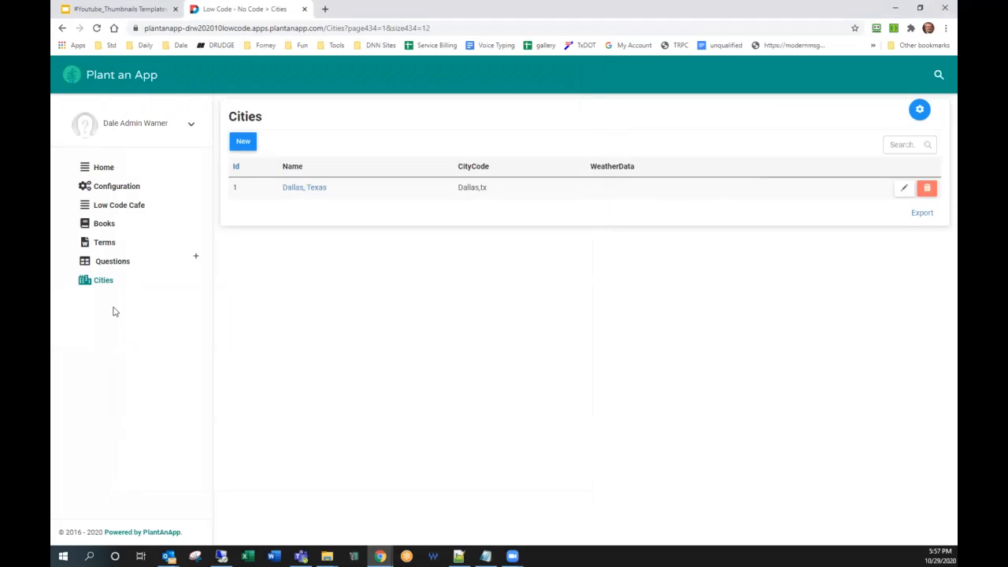
Create a new automation job in the app configuration and name it "Retrieve weather information"
left_click(111, 192)
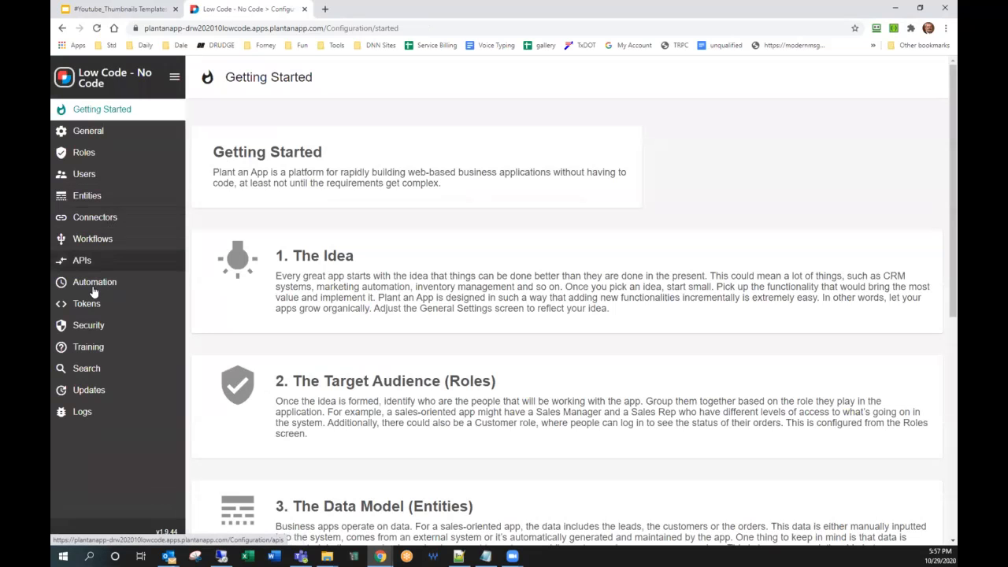
left_click(93, 290)
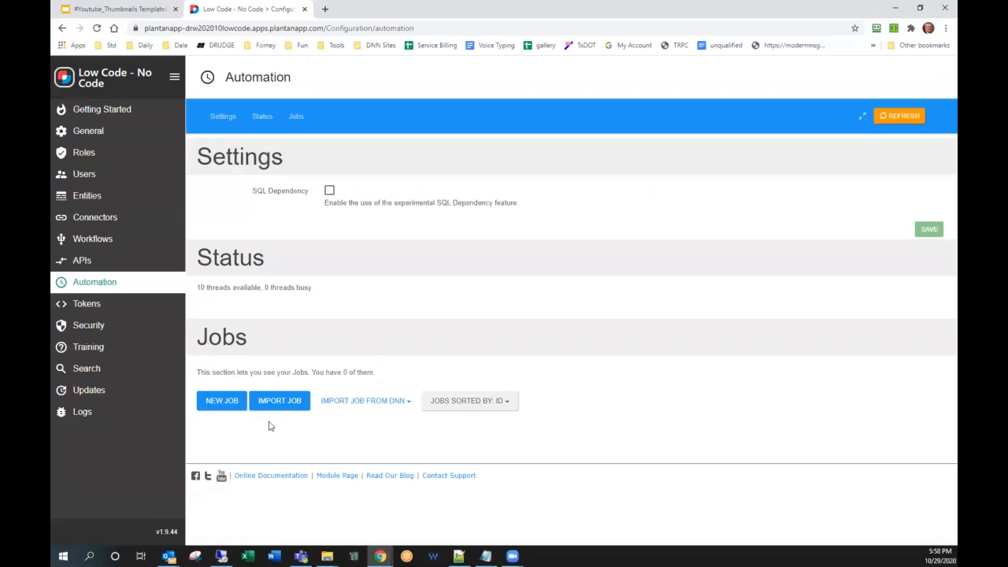
left_click(220, 405)
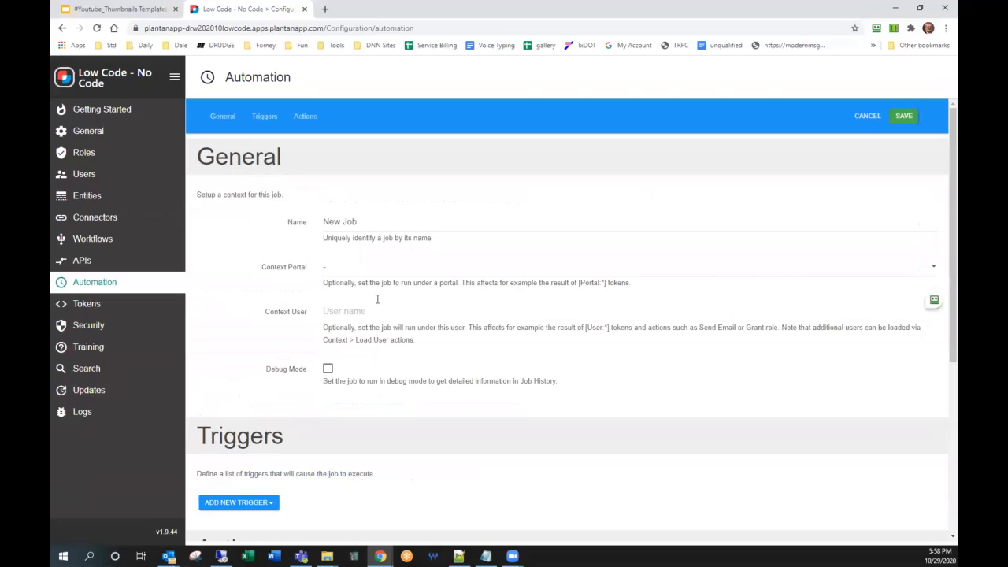
left_click_drag(360, 221, 299, 228)
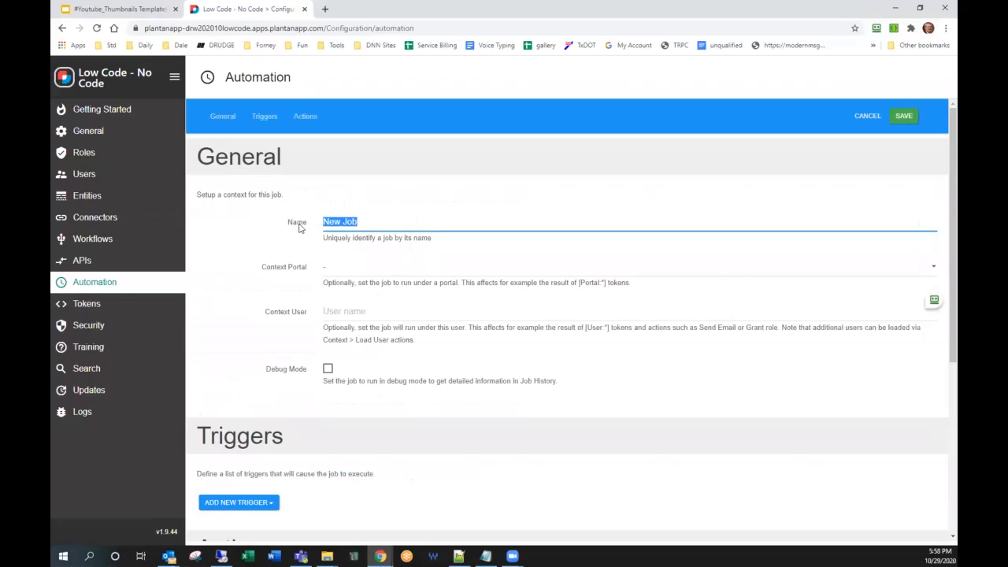
type("Retrieve weather information")
Set the job's context portal to Low Code - No Code and enter the administrator's e-mail as context user
left_click(352, 270)
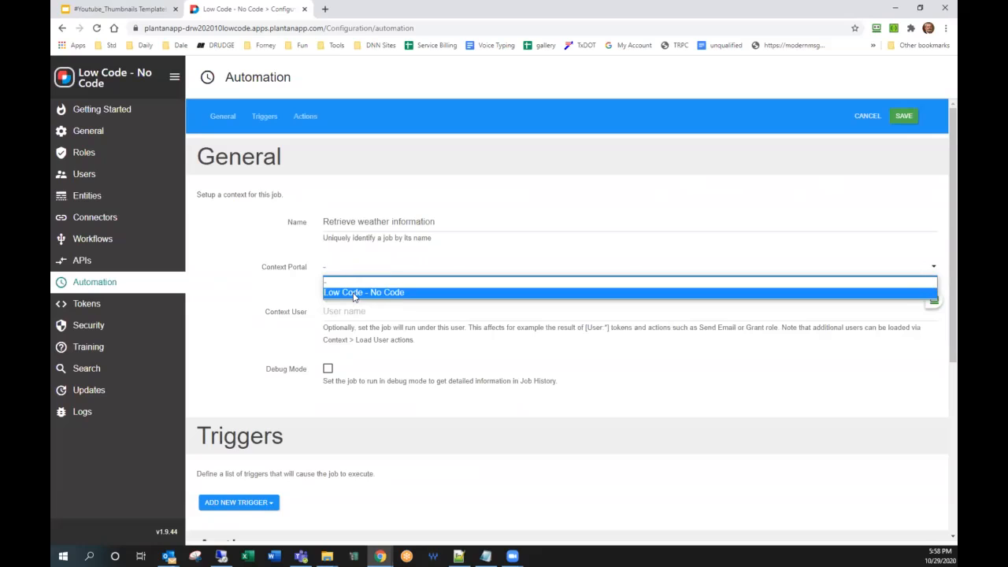
left_click(354, 292)
left_click(348, 313)
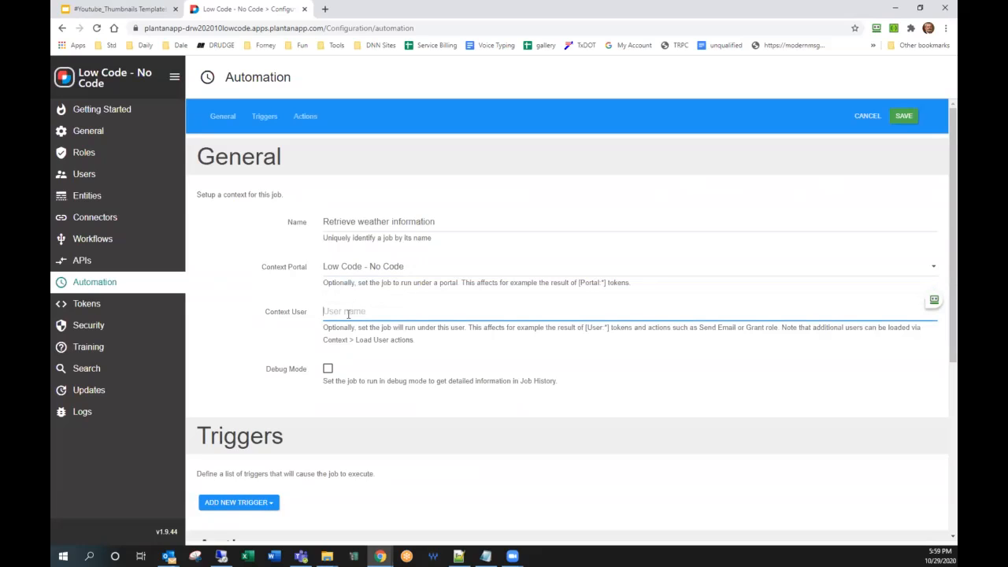
key("ctrl+v")
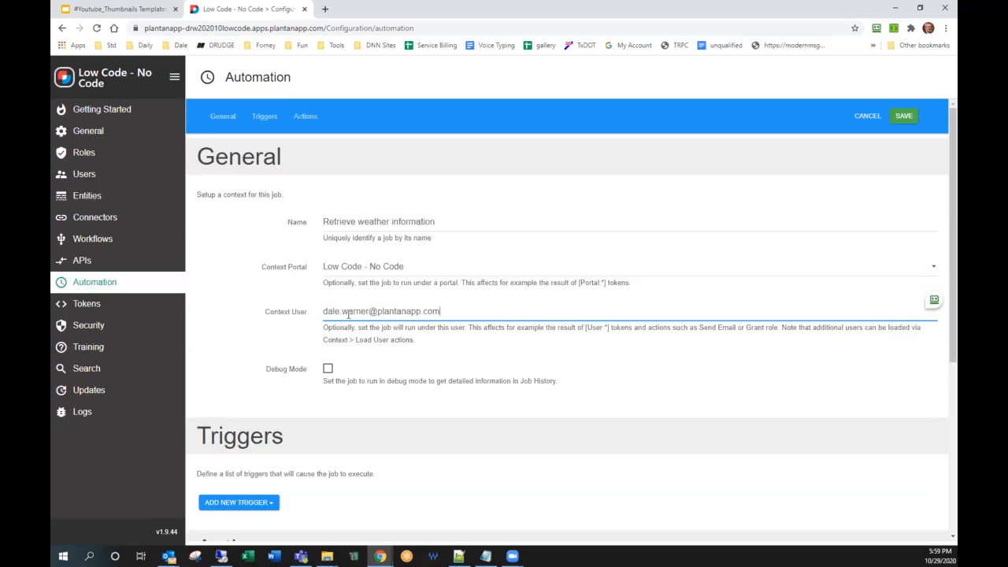
Add a Read All Cities action to the job's list of trigger-executed actions
scroll(348, 319, "down", 4)
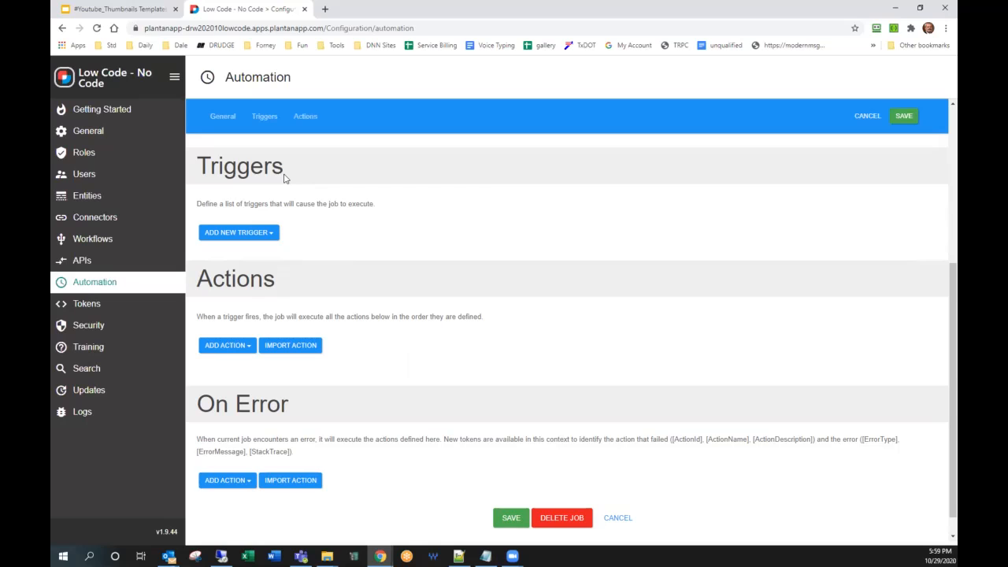
scroll(280, 236, "down", 1)
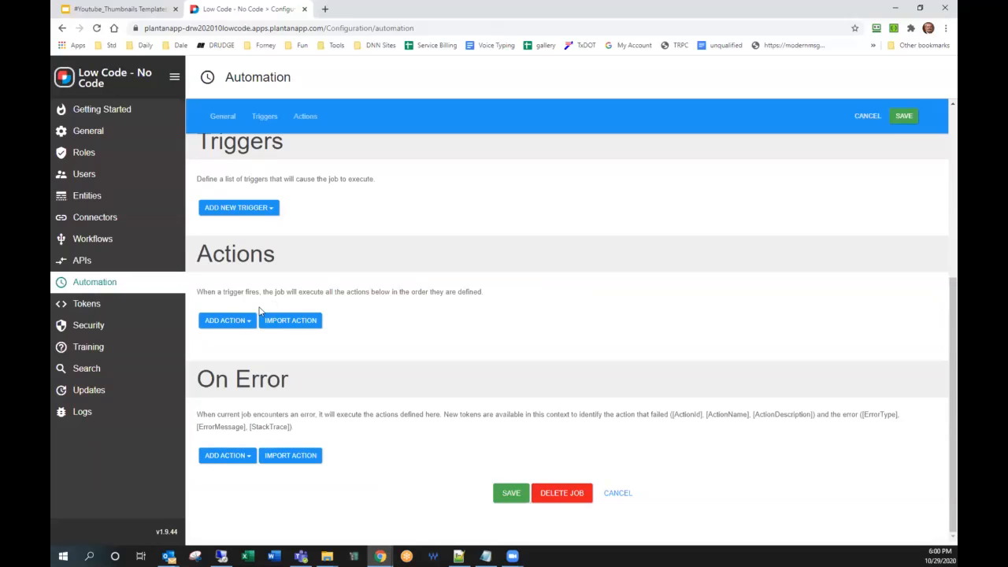
left_click(232, 323)
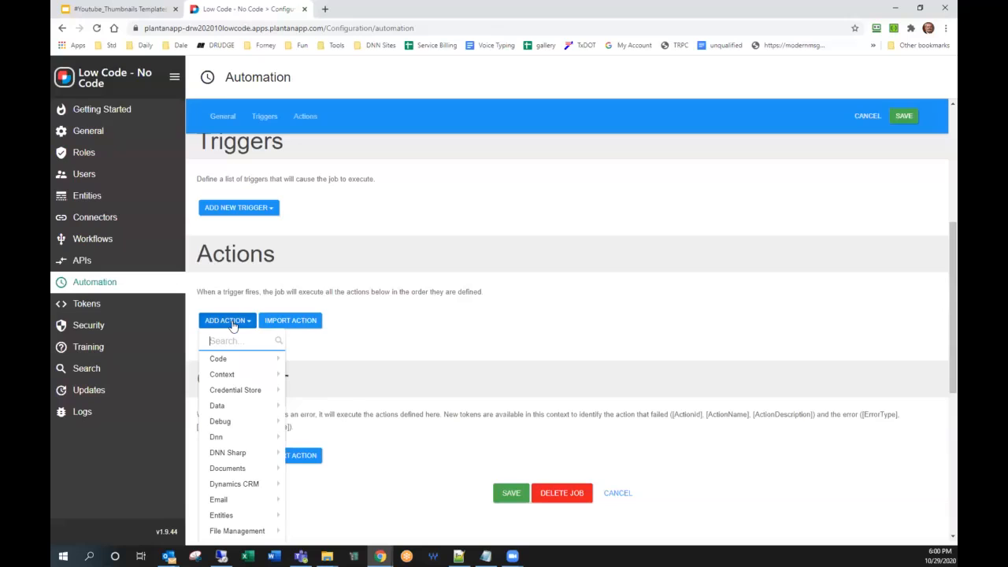
type("read")
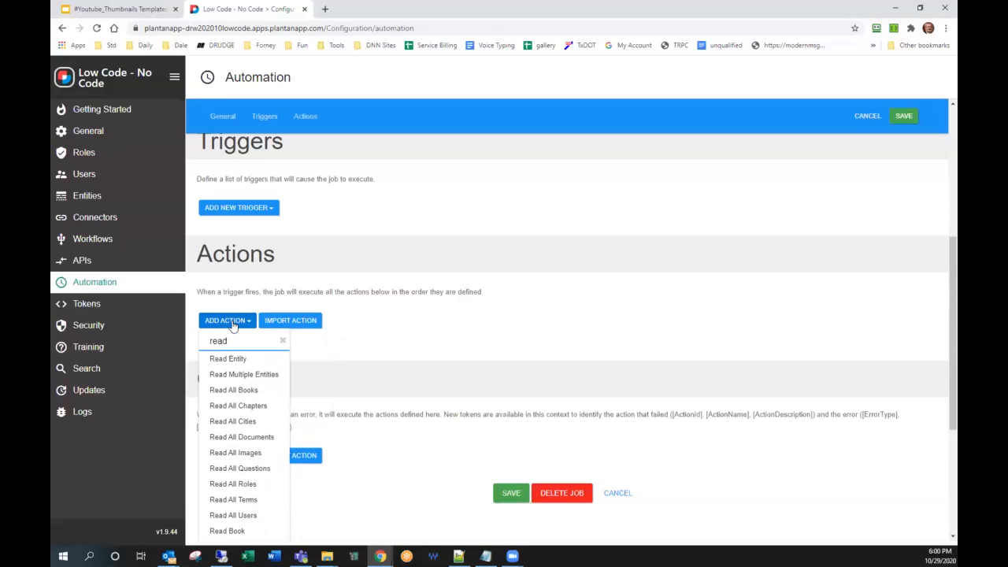
type(" all")
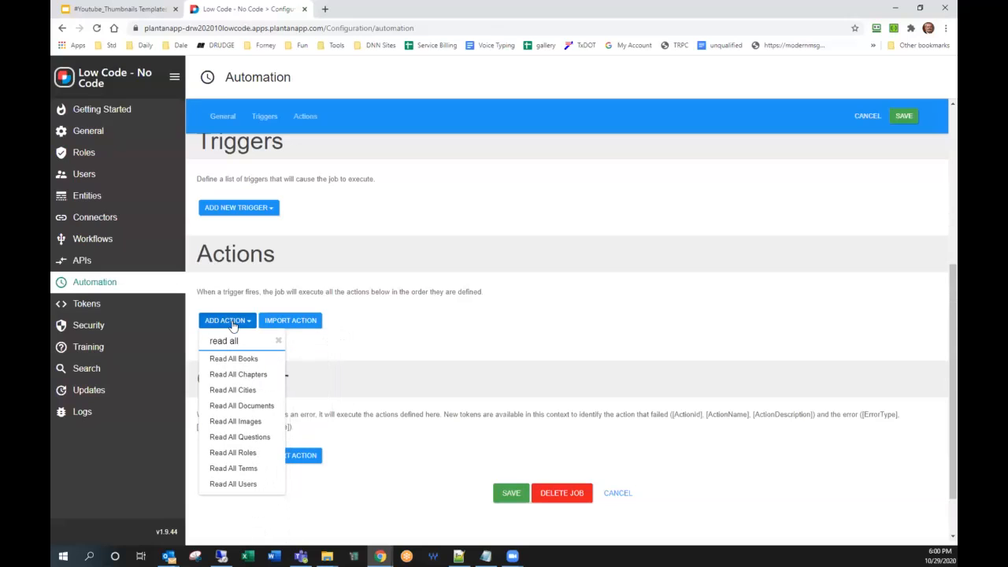
left_click(239, 390)
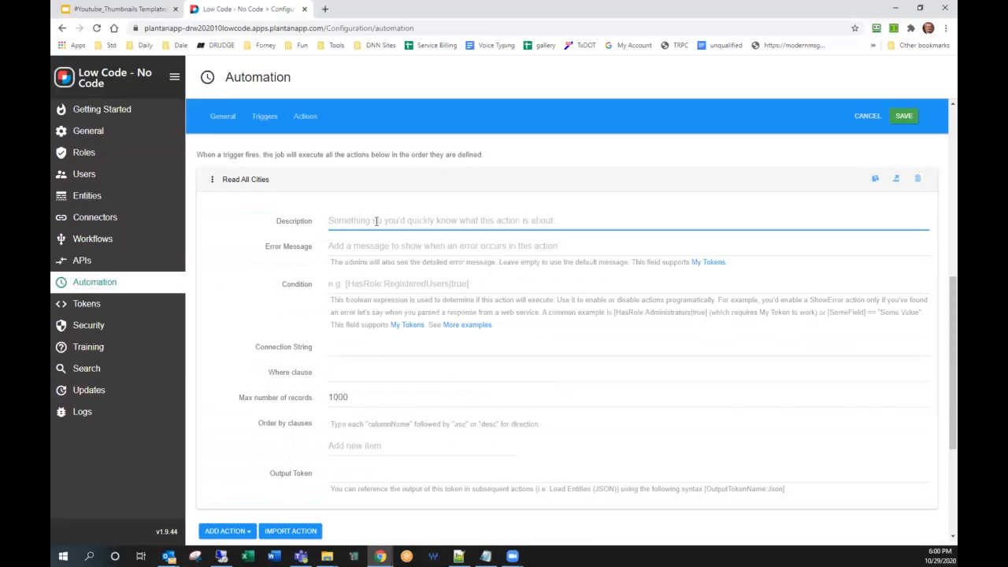
Describe the Read All Cities action as "Read all cities that need weather data" and set its output token to City
key("ctrl+v")
left_click(383, 473)
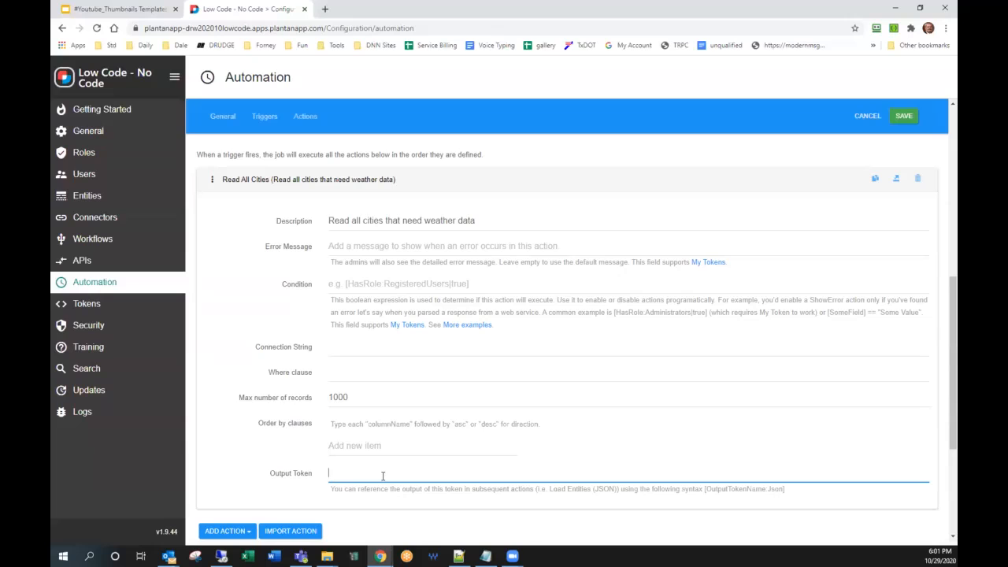
type("City")
Add a Load Entities (JSON) action to the job with the description "Create an entity list from our cities"
left_click(243, 532)
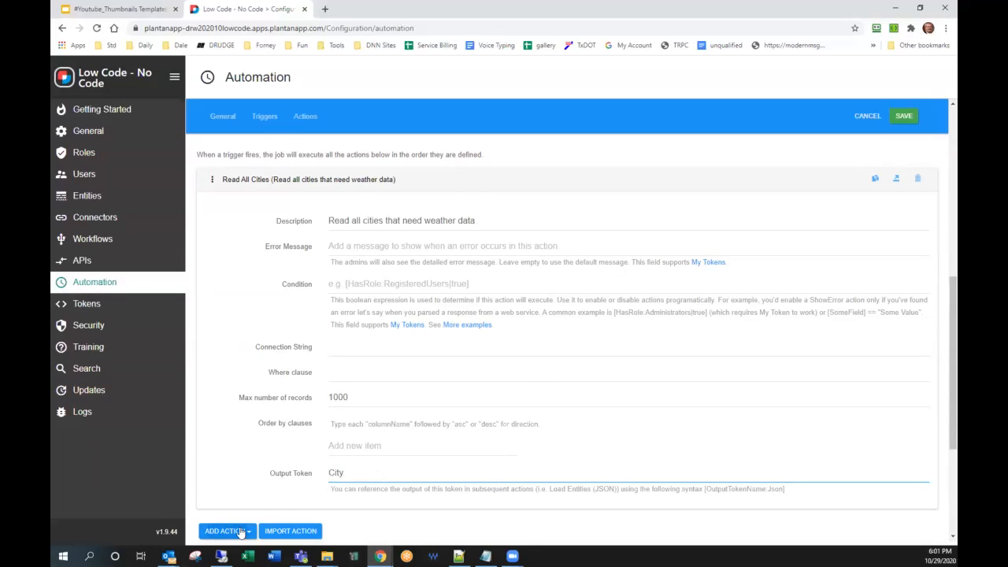
type("json")
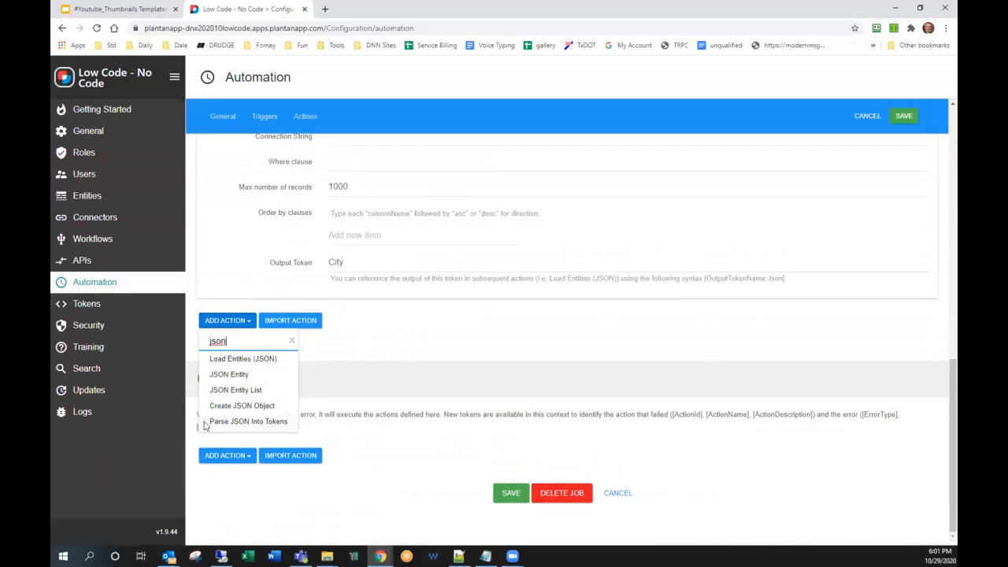
left_click(236, 358)
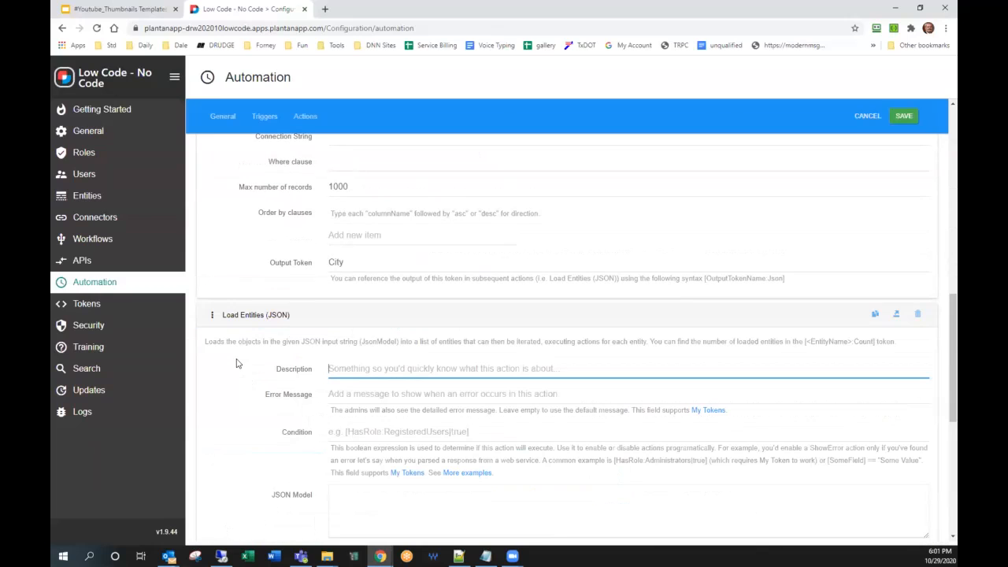
double_click(370, 266)
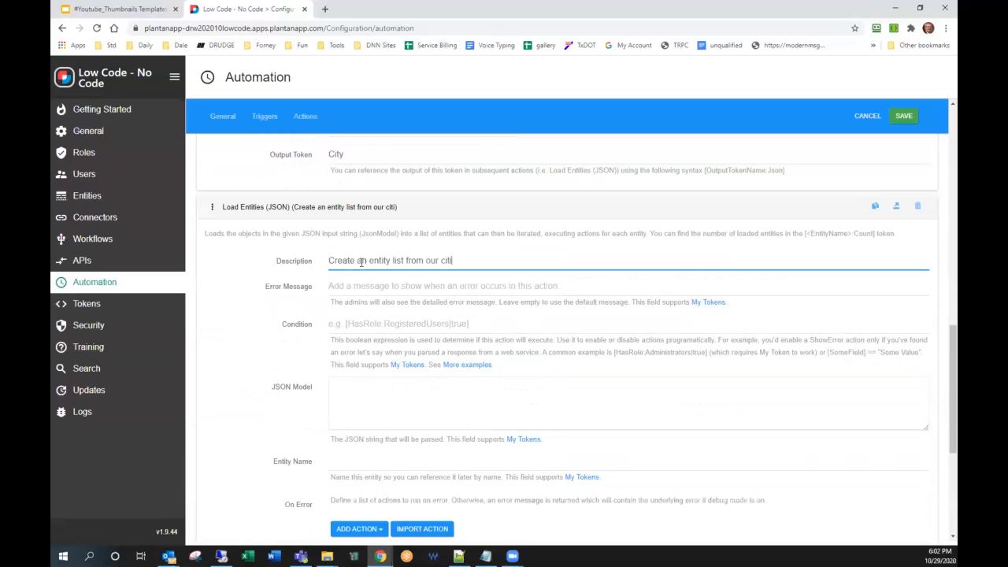
type("es")
Set the Load Entities action's JSON model to [City:json] and its entity name to CityList
left_click(352, 394)
type("[City:")
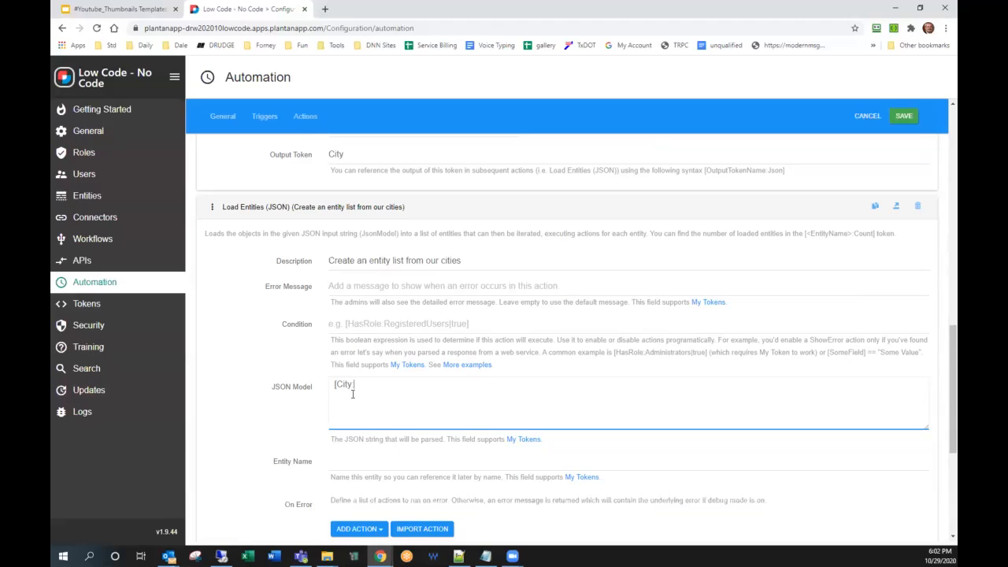
type(".json")
scroll(361, 414, "down", 1)
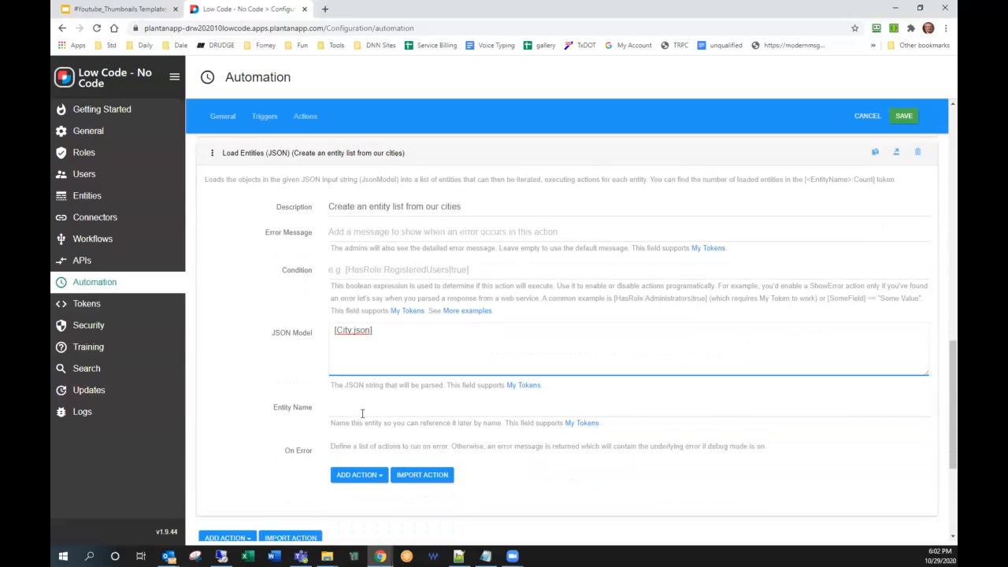
left_click(365, 409)
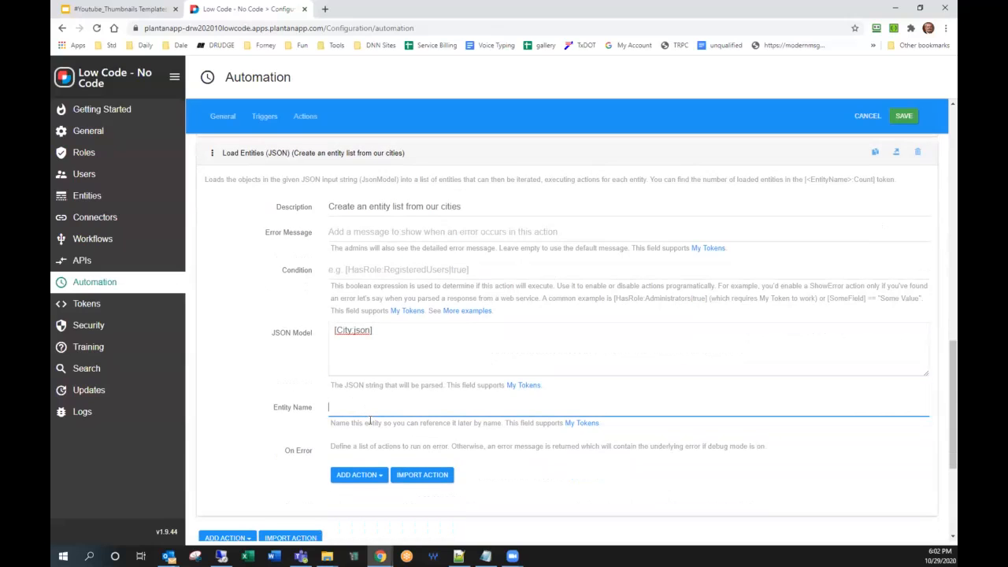
type("CityList")
Copy the CityList entity name and add an "Execute actions on entity list" action to the job
scroll(370, 420, "down", 1)
left_click_drag(359, 354, 285, 354)
scroll(285, 354, "down", 3)
left_click(230, 325)
type("exe")
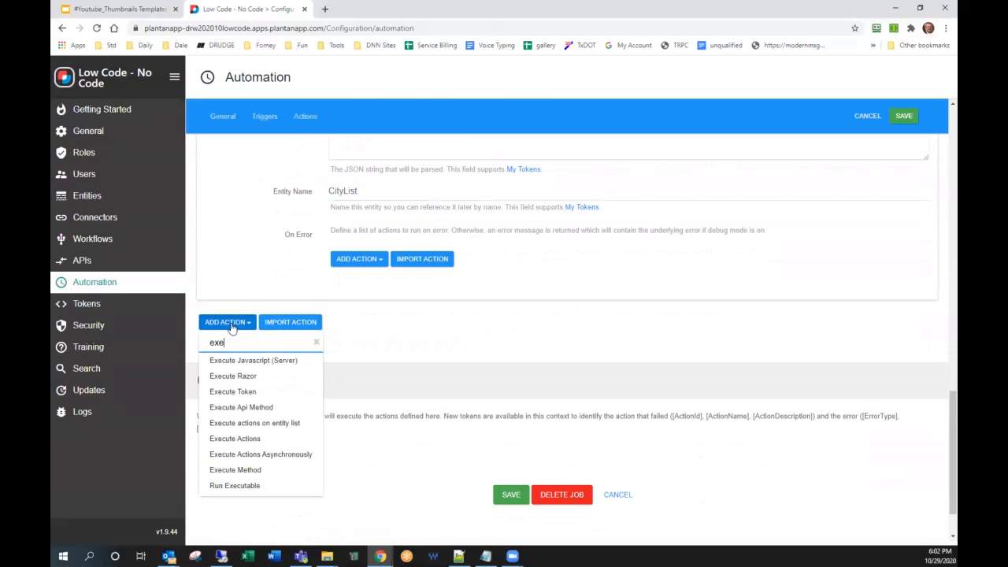
left_click(253, 423)
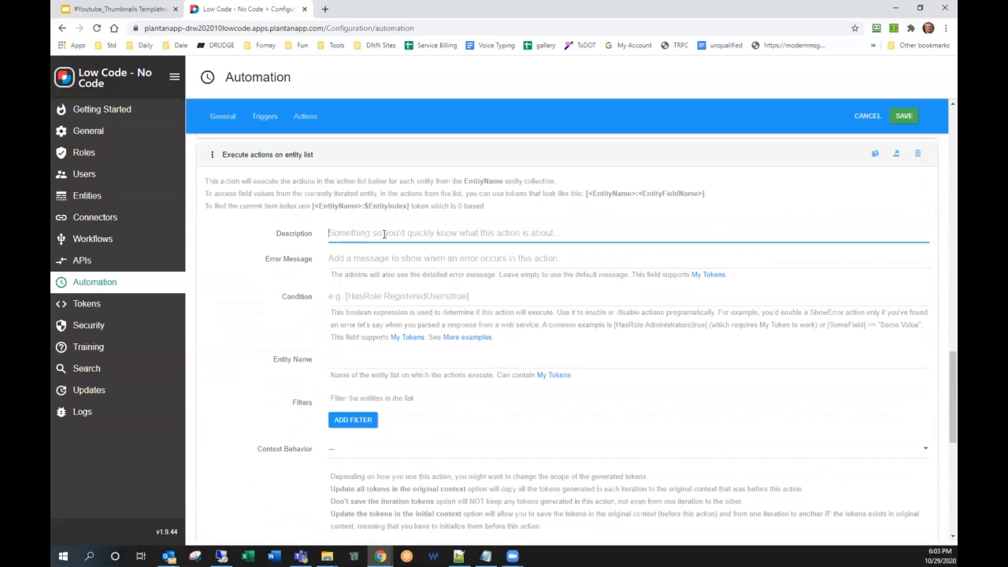
Describe the new action as "Loop through all cities on the CityList and get the weather data" and set its entity name to CityList
type("Loop through all cities on the CityList and get the we")
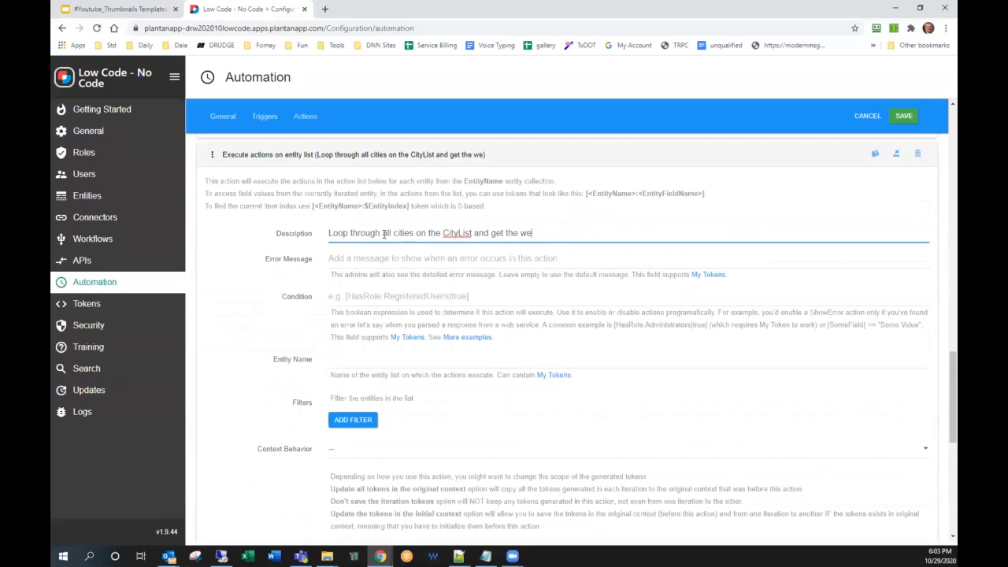
type("ather data")
left_click(387, 359)
type("CityList")
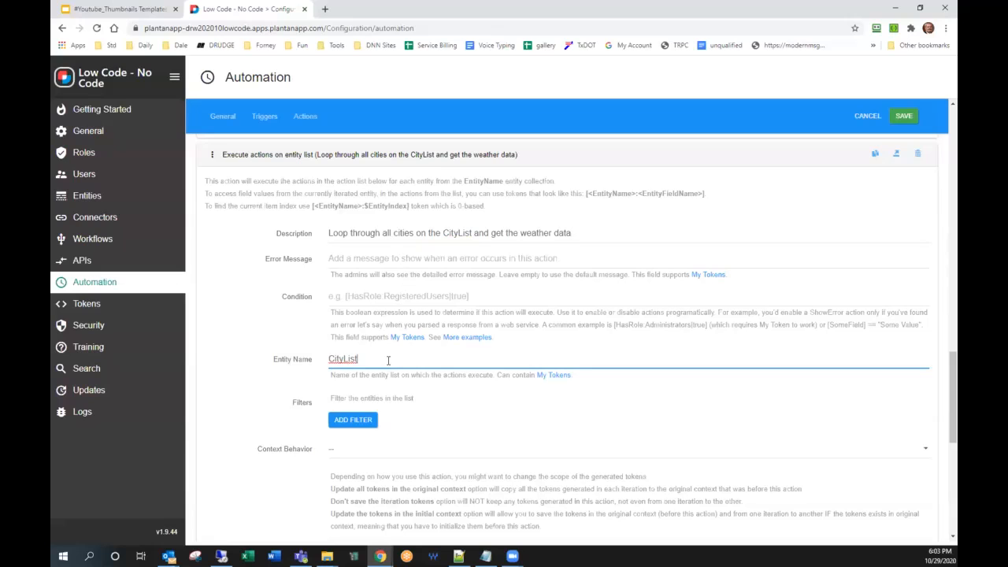
Add a Server Request action to the loop's action list, described as "Get the data for the current server"
scroll(388, 360, "down", 2)
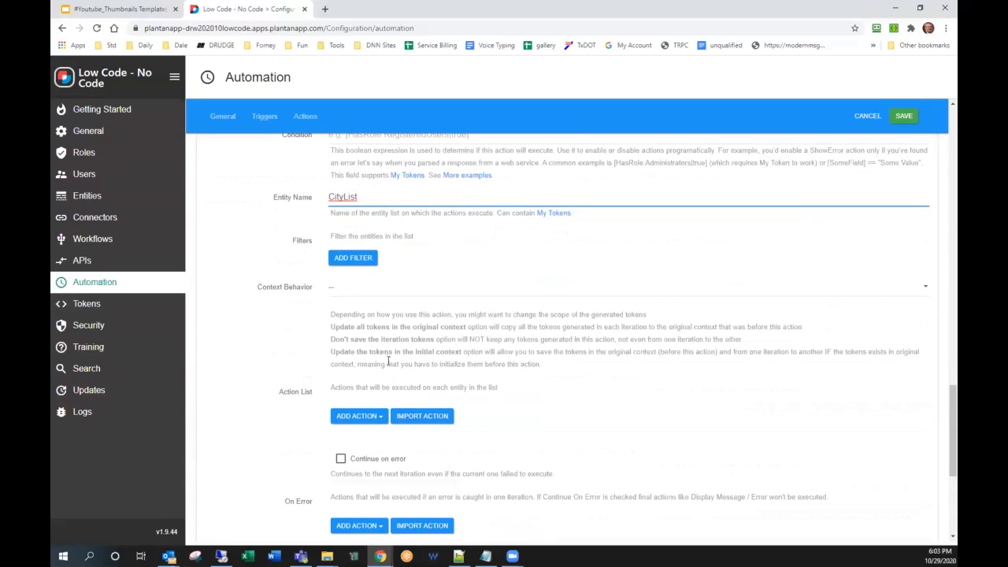
left_click(352, 415)
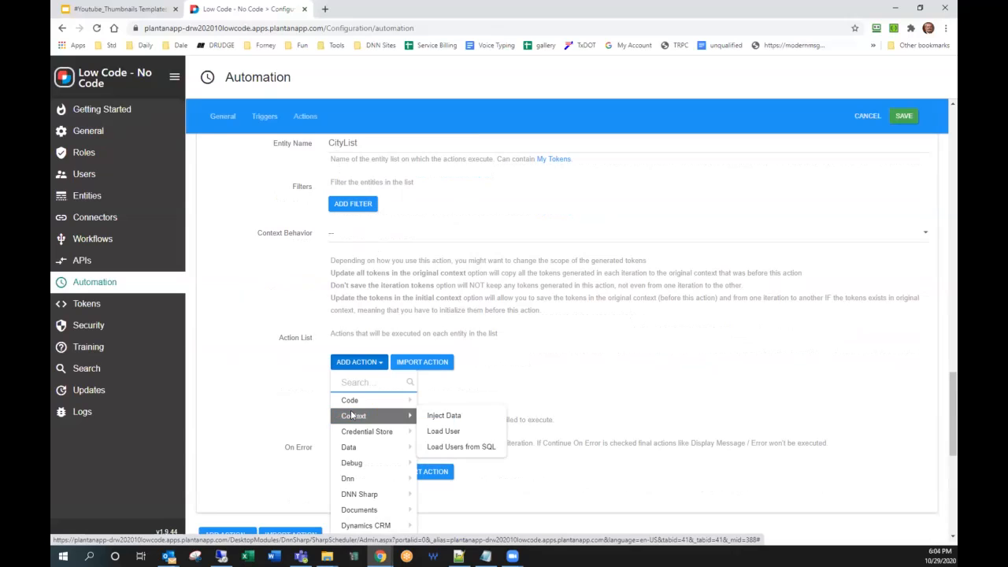
type("sw")
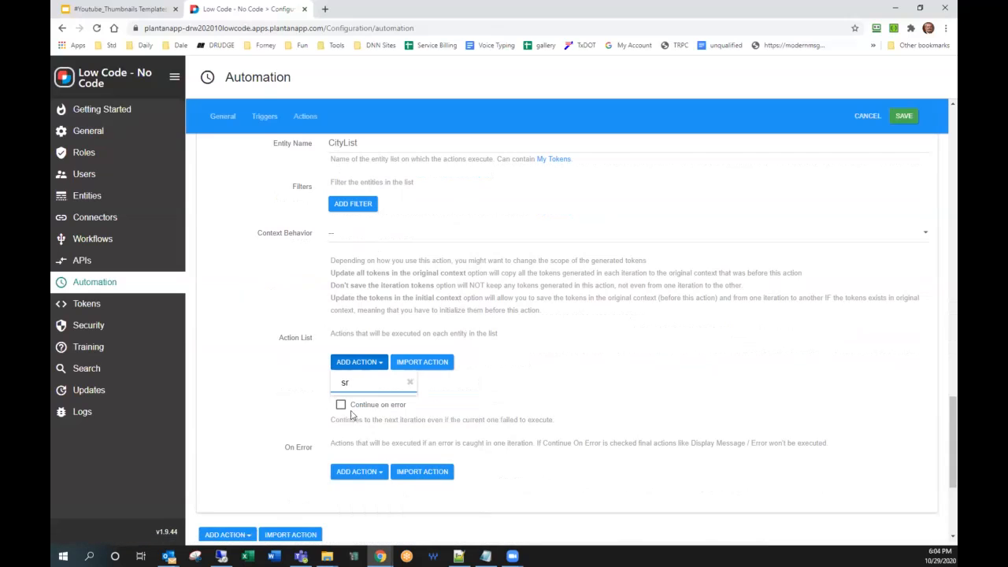
key("BackSpace")
key("BackSpace")
type("server")
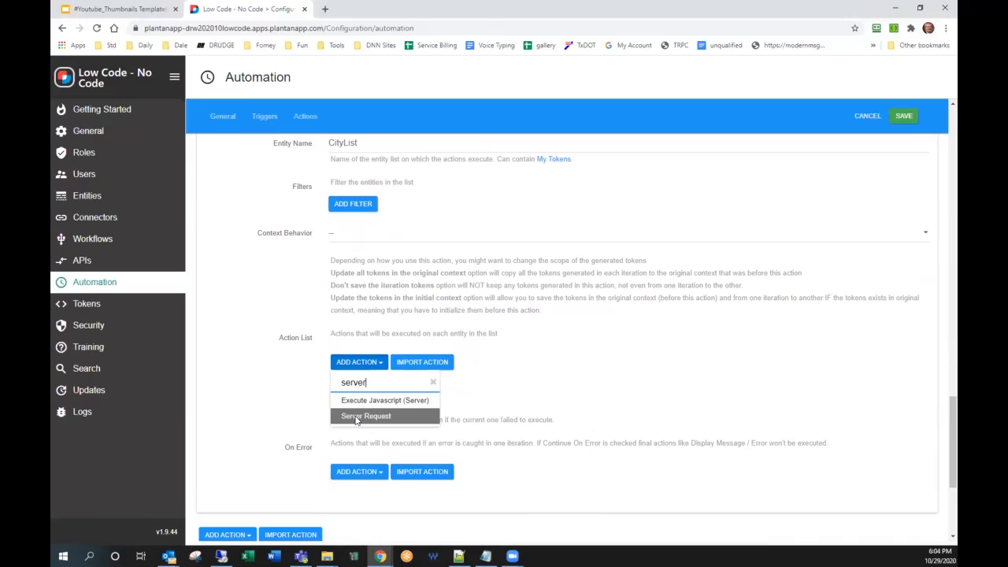
left_click(352, 416)
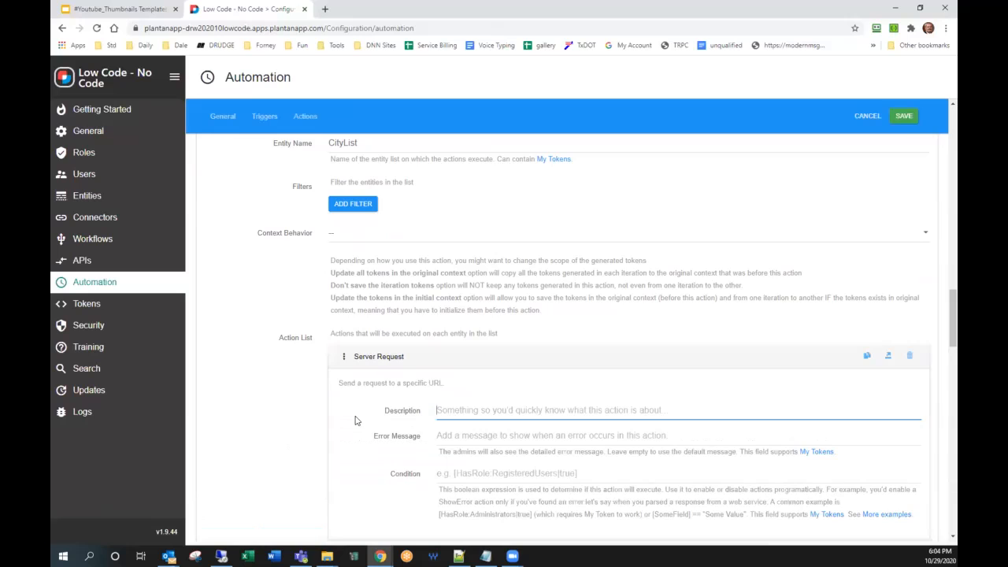
scroll(553, 370, "down", 2)
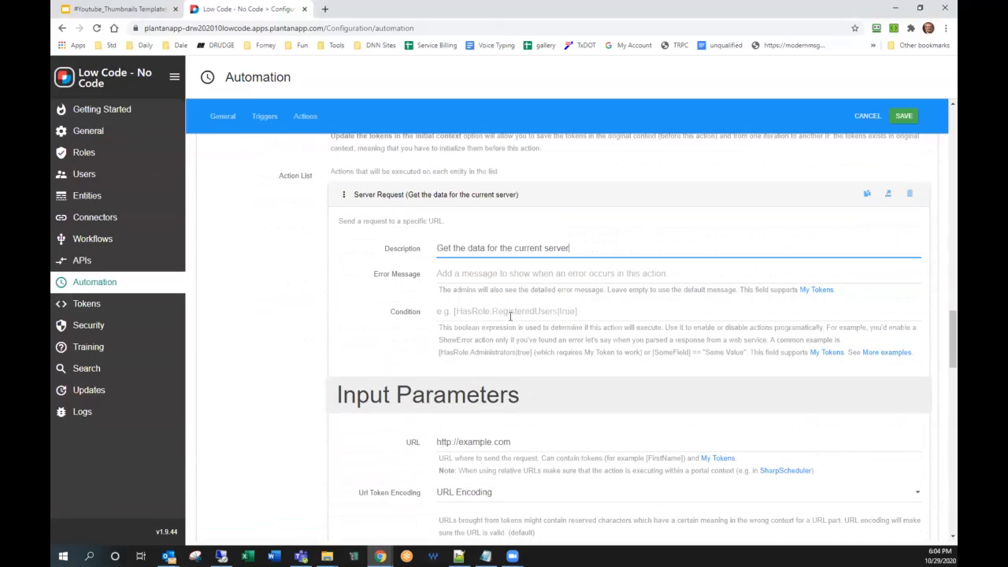
scroll(574, 299, "down", 3)
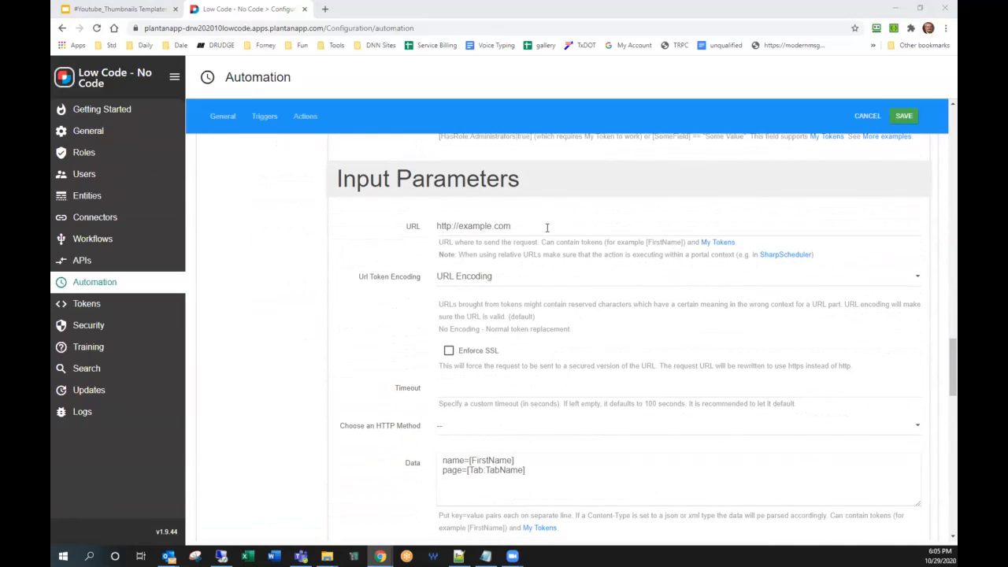
left_click_drag(547, 228, 361, 226)
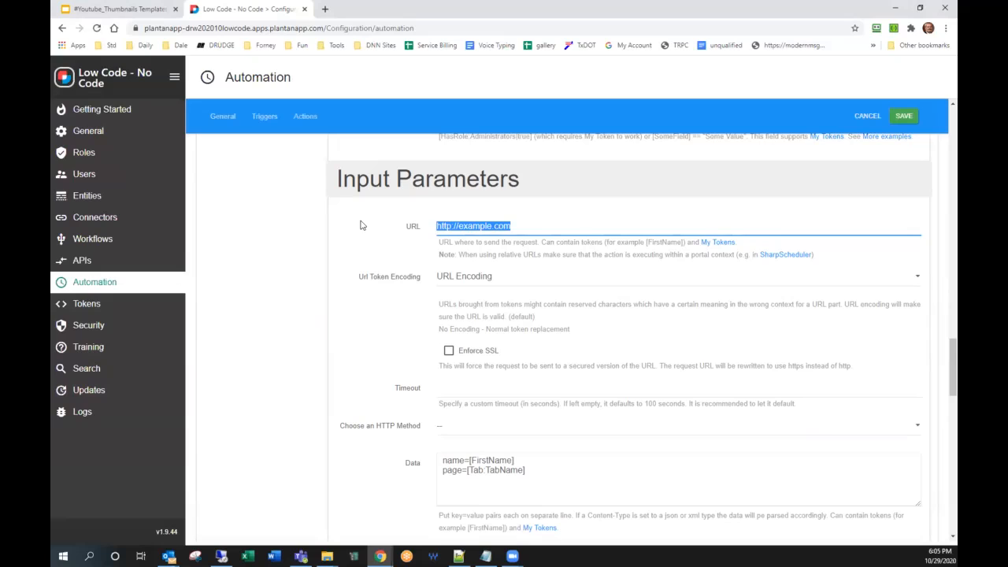
type("http://api.openweathermap.org/data/2.5/weather?q=dallas,us&units=imperial&APPID=")
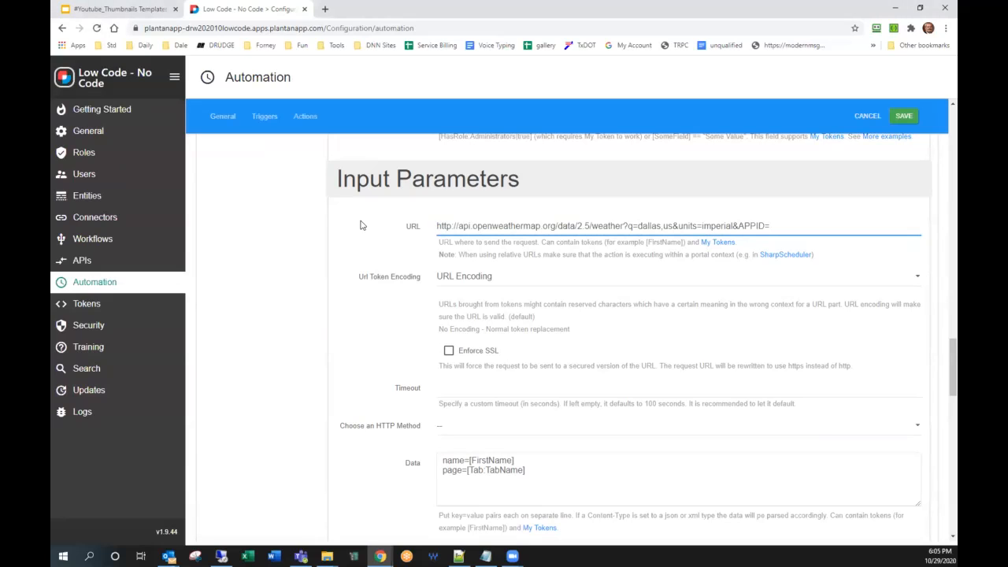
Replace dallas,us in the request URL with the token [CityList:CityCode] and save the job
left_click_drag(638, 226, 672, 226)
scroll(670, 285, "up", 2)
scroll(671, 285, "up", 4)
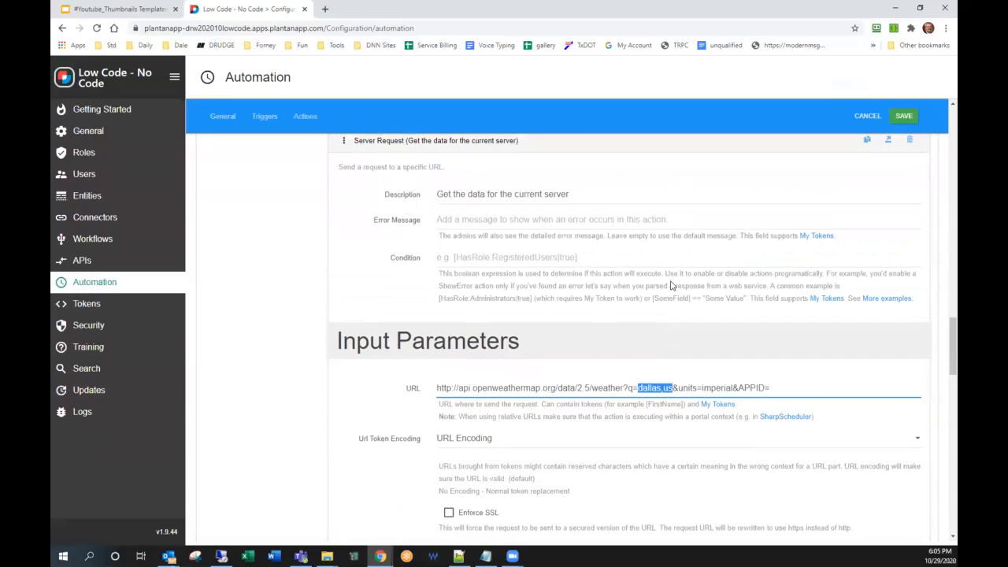
scroll(670, 285, "up", 2)
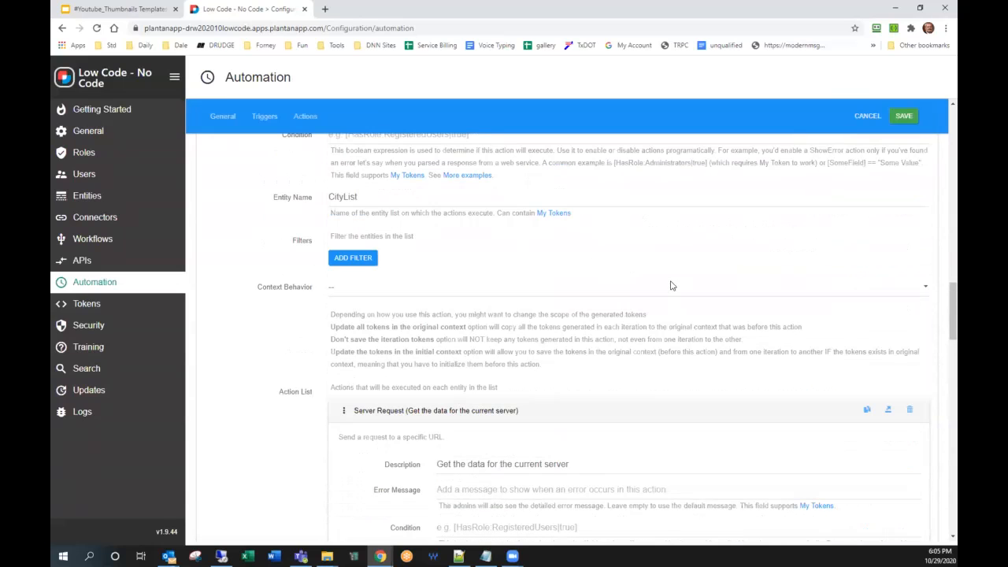
left_click_drag(399, 198, 306, 197)
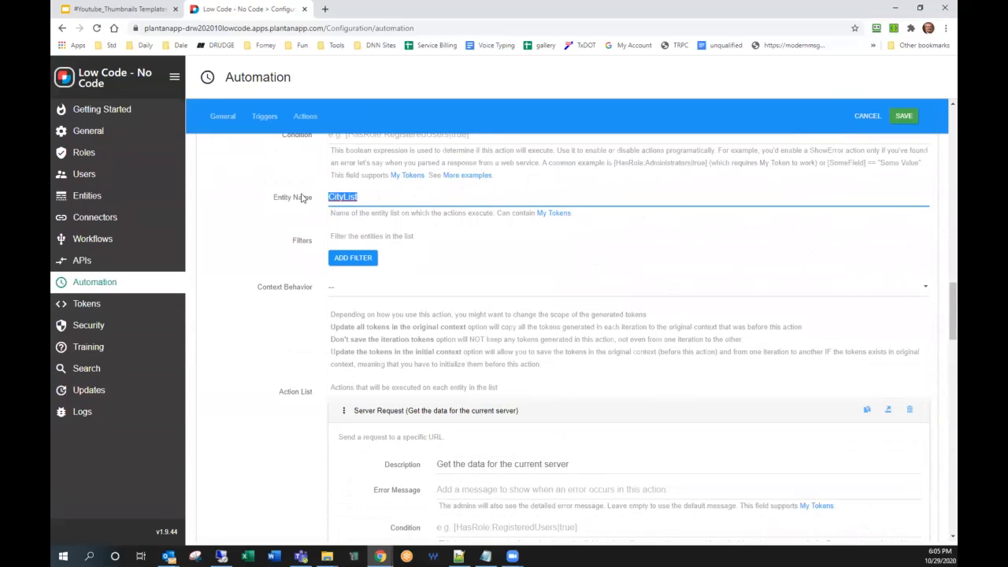
scroll(662, 363, "down", 5)
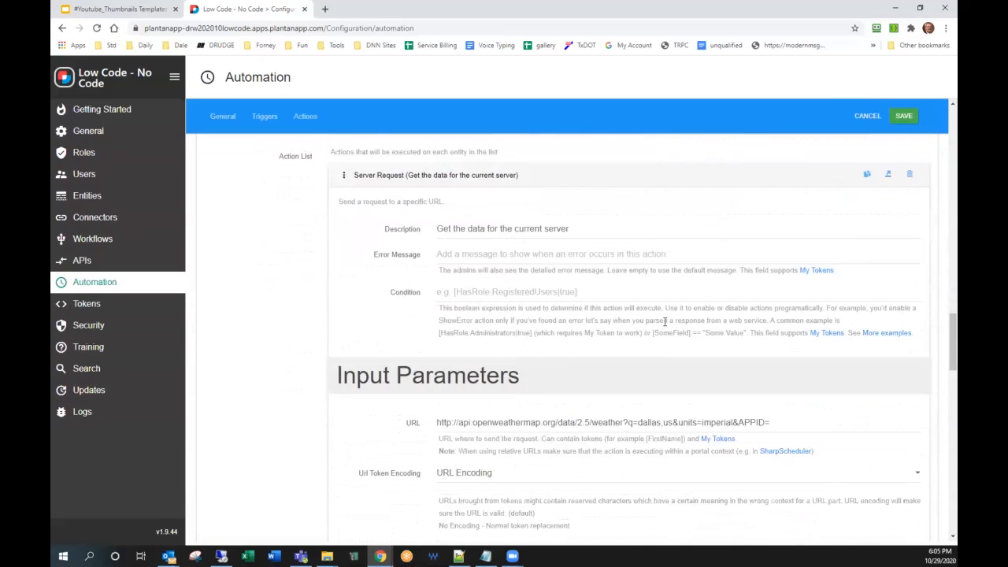
left_click_drag(636, 388, 674, 389)
type("[CityList]")
type("&")
type("CityCode")
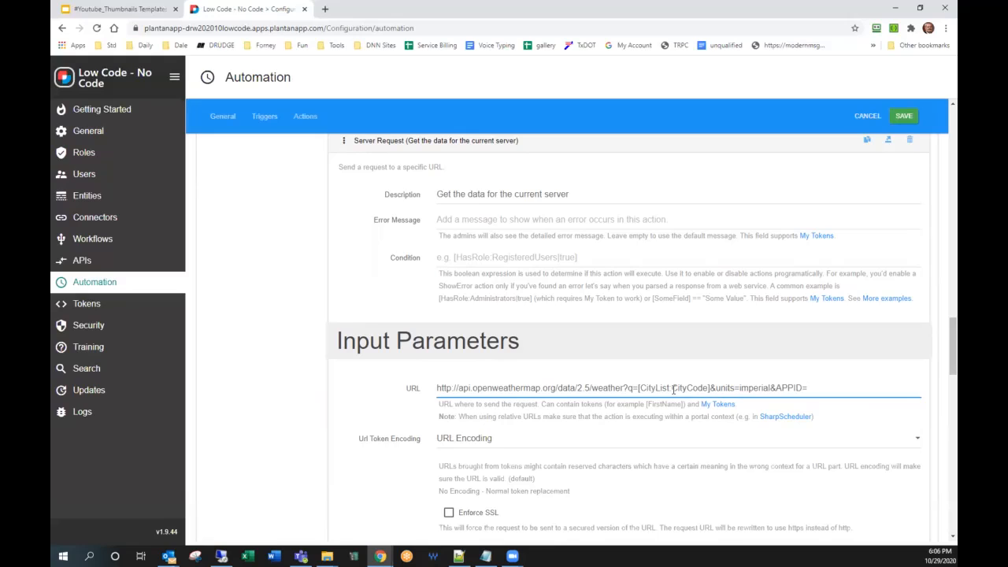
left_click(903, 116)
Copy the usage reference of the APPID token from the OpenWeatherMap token namespace
left_click(91, 305)
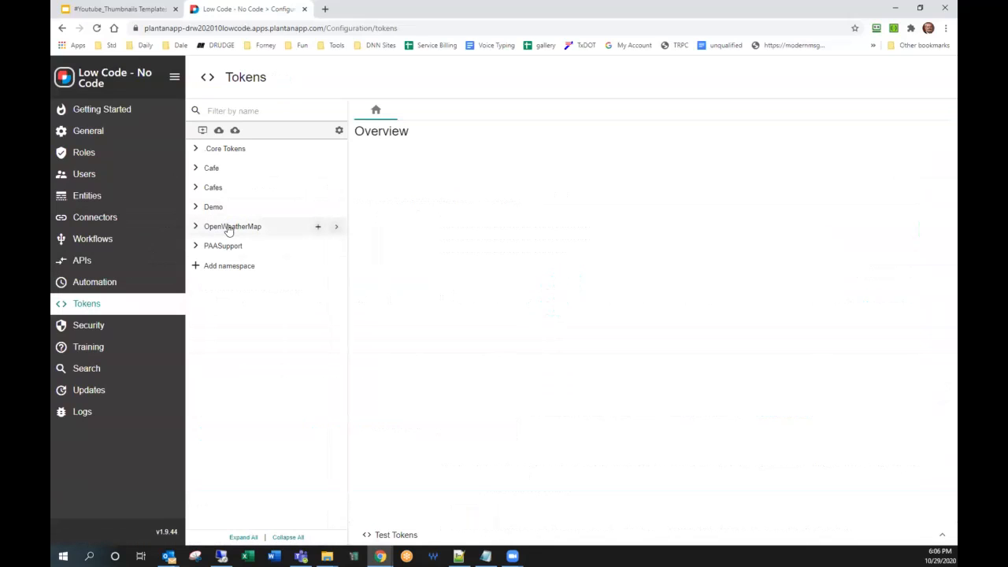
left_click(228, 227)
left_click(225, 244)
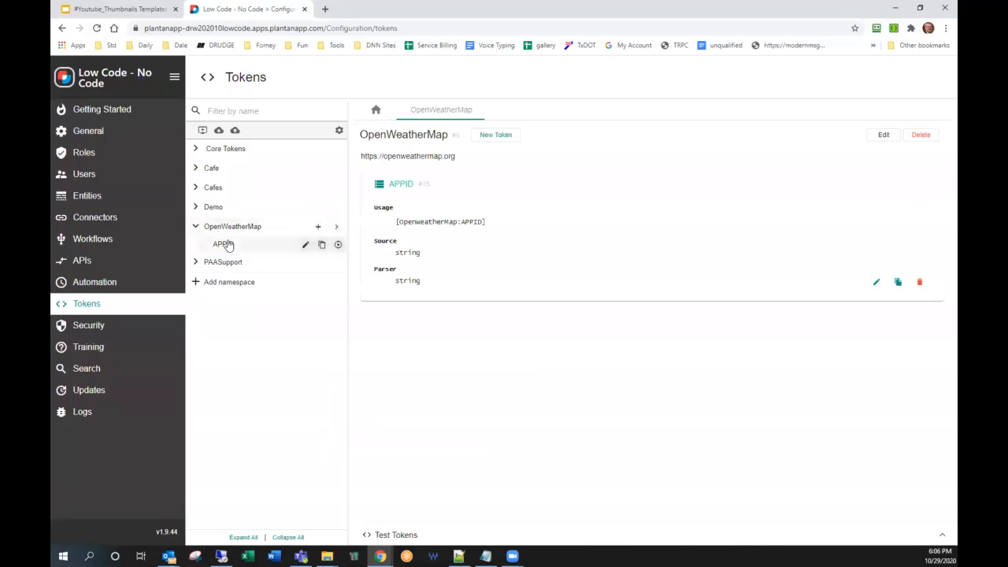
left_click(494, 223)
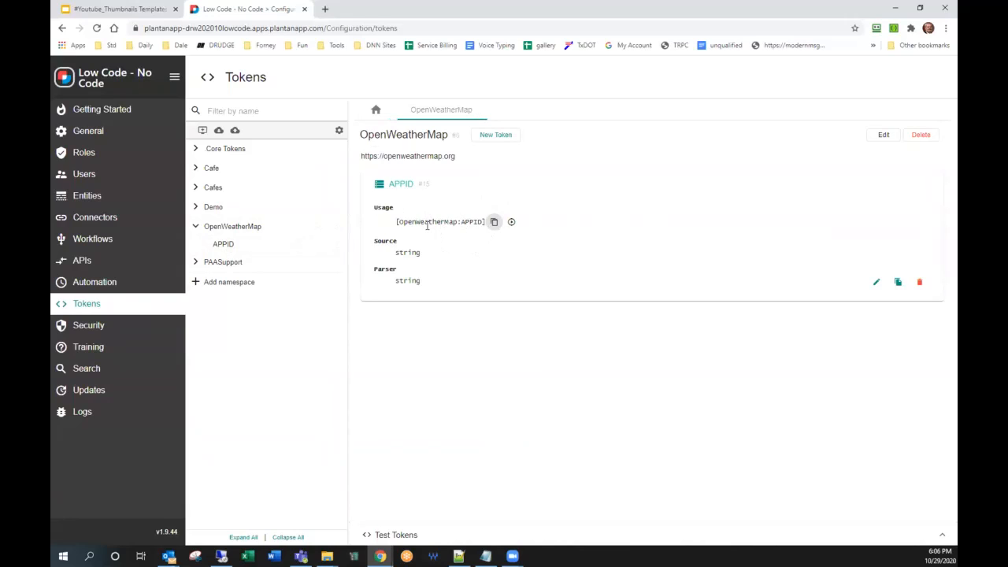
Reopen the "Retrieve weather information" job for editing and expand the Server Request action inside the city loop
left_click(108, 282)
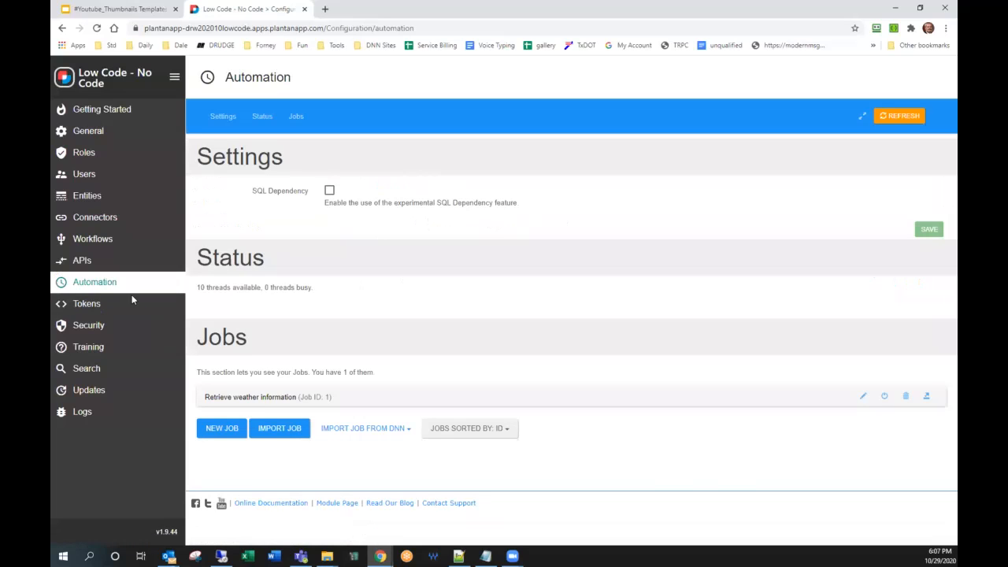
left_click(244, 399)
scroll(312, 404, "down", 1)
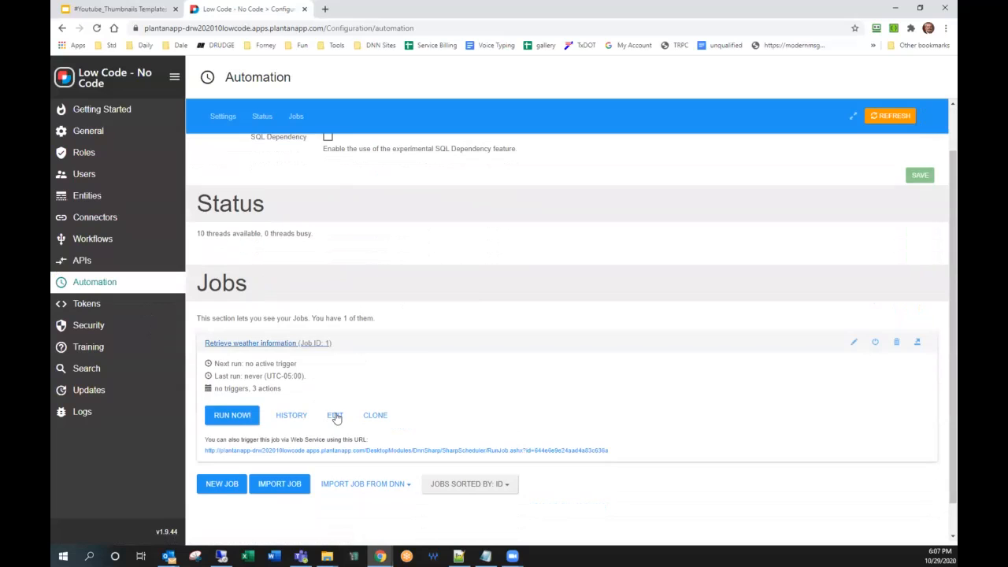
left_click(333, 415)
scroll(335, 417, "down", 4)
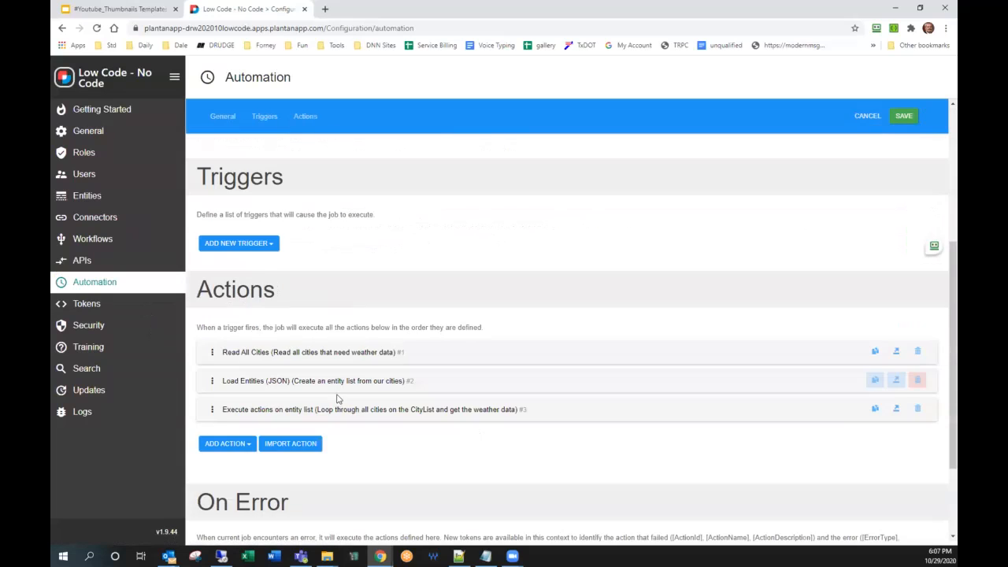
left_click(359, 287)
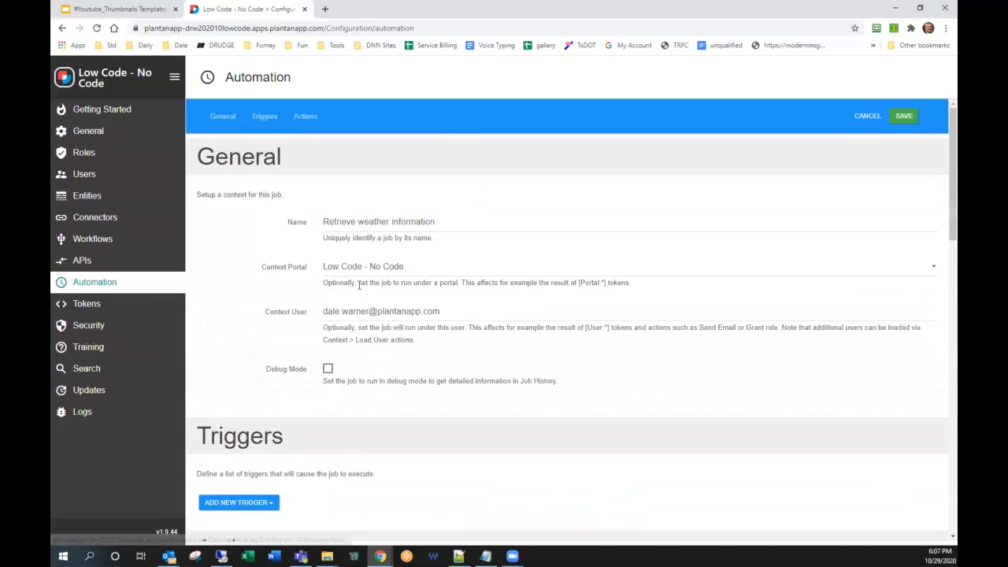
scroll(359, 288, "down", 4)
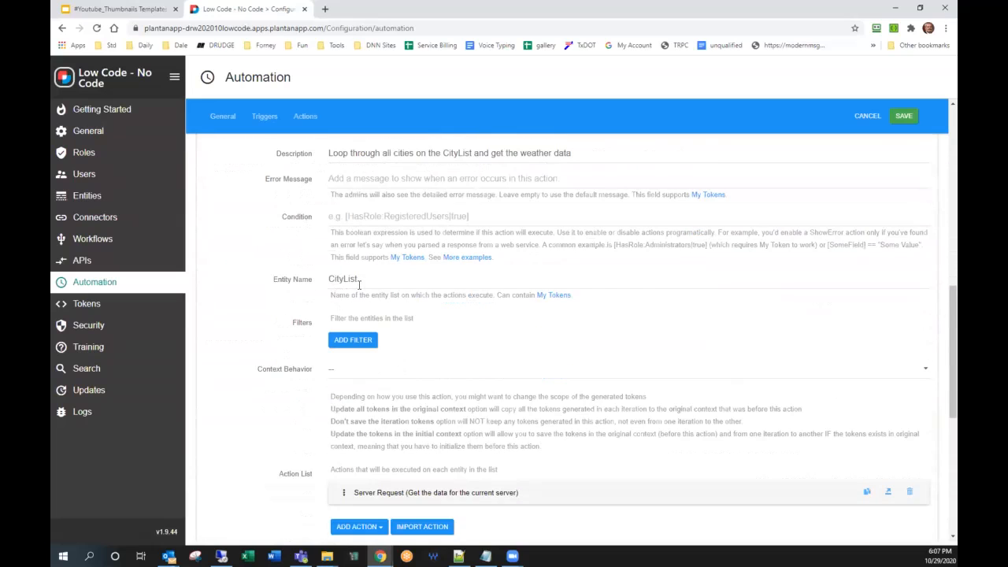
left_click(398, 227)
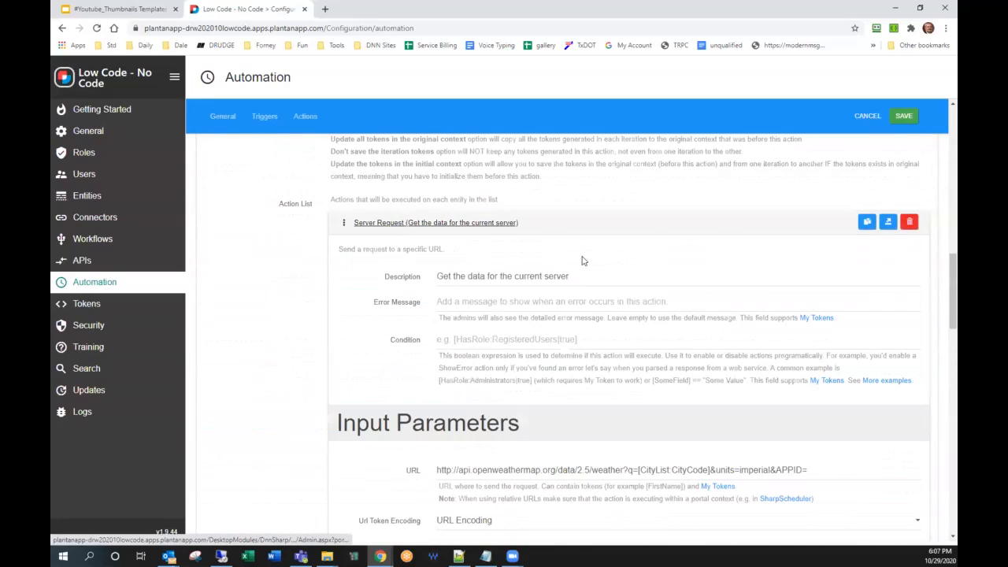
Append the [OpenWeatherMap:APPID] token to the end of the server request's URL and clear the sample Data content
left_click(813, 363)
key("ctrl+v")
scroll(807, 369, "down", 2)
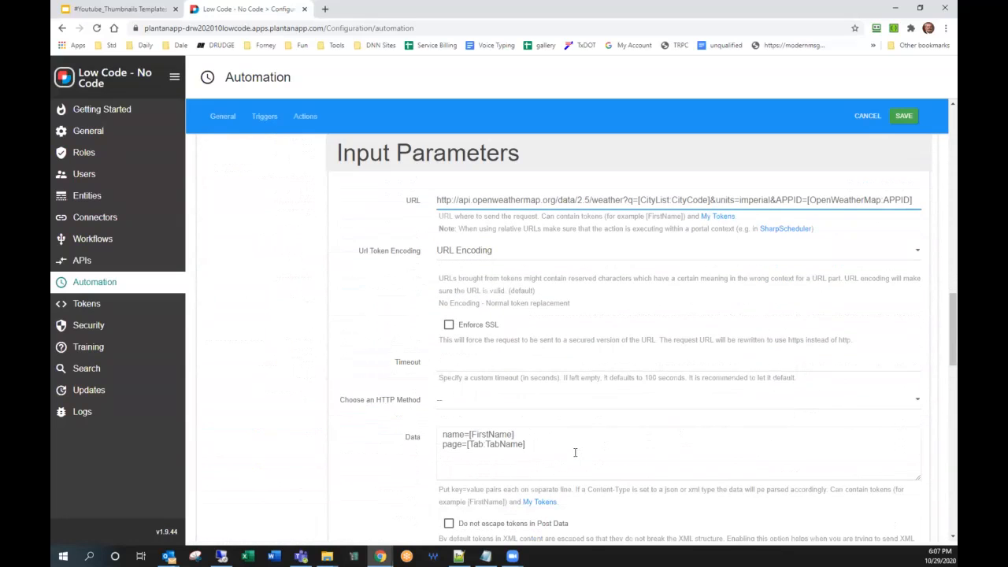
left_click_drag(575, 452, 304, 387)
key("BackSpace")
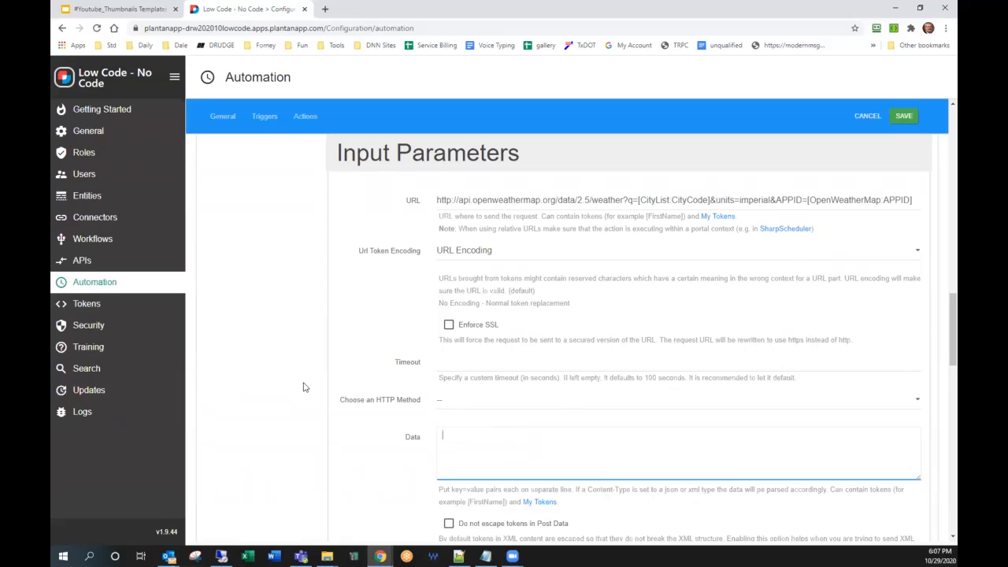
Set the server request's HTTP method to GET
scroll(449, 299, "down", 1)
left_click(454, 294)
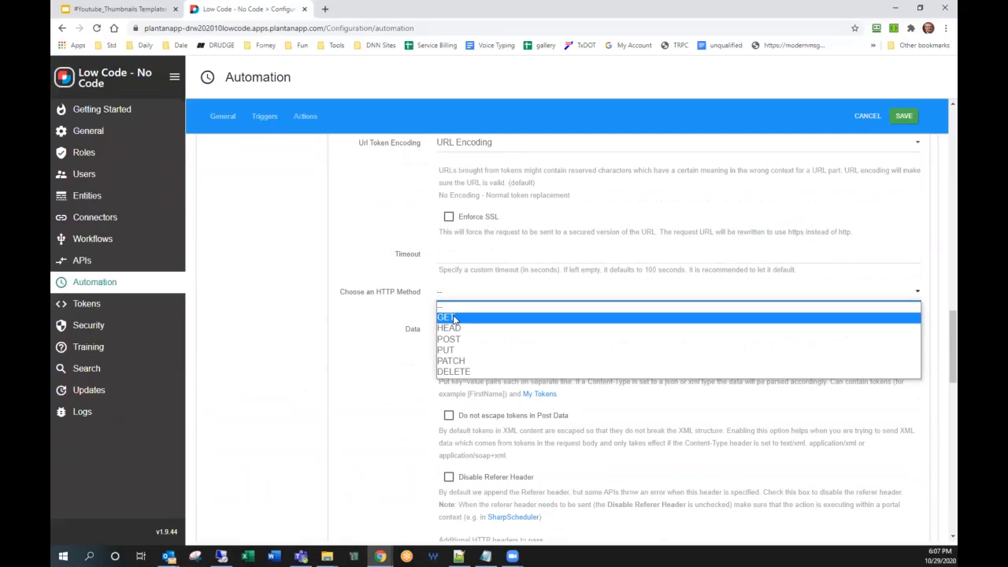
left_click(453, 318)
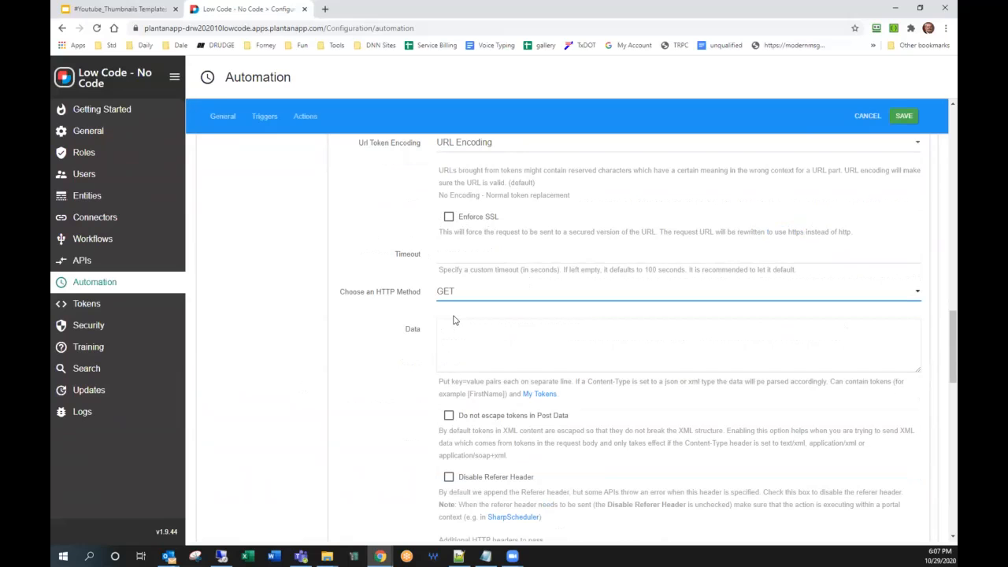
Set the server request's Output Token Name to WeatherData
scroll(454, 319, "down", 3)
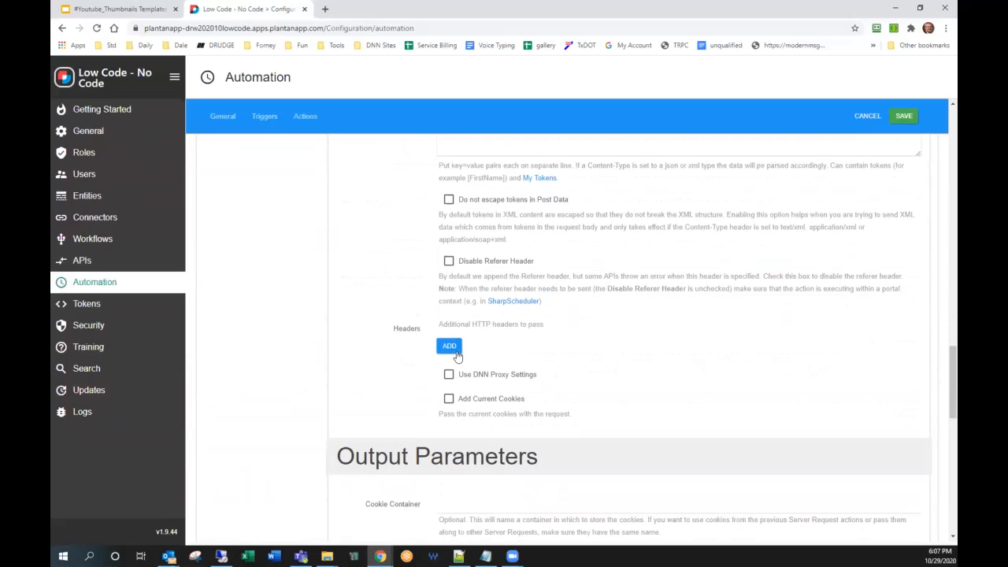
scroll(457, 357, "down", 3)
scroll(459, 330, "down", 1)
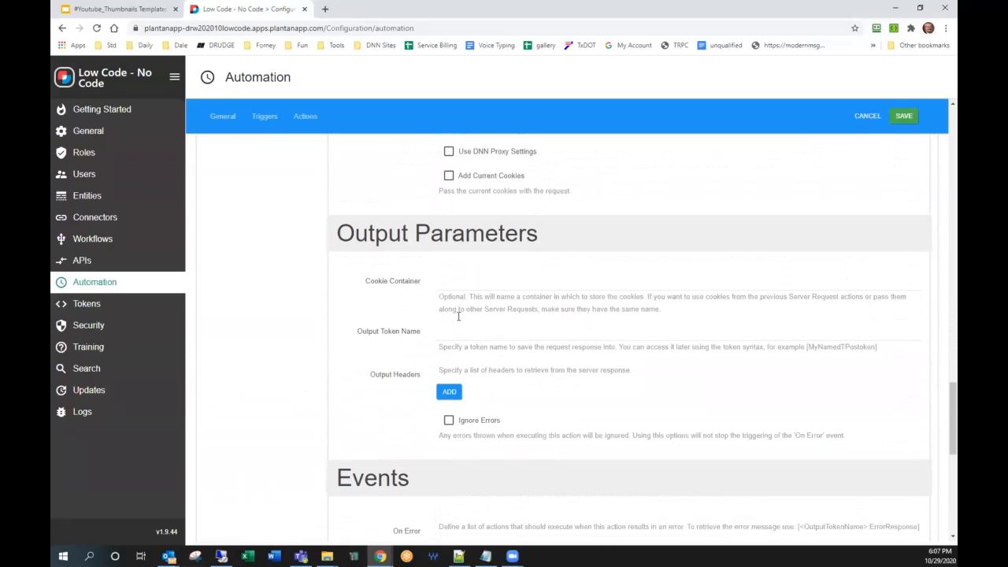
left_click(473, 233)
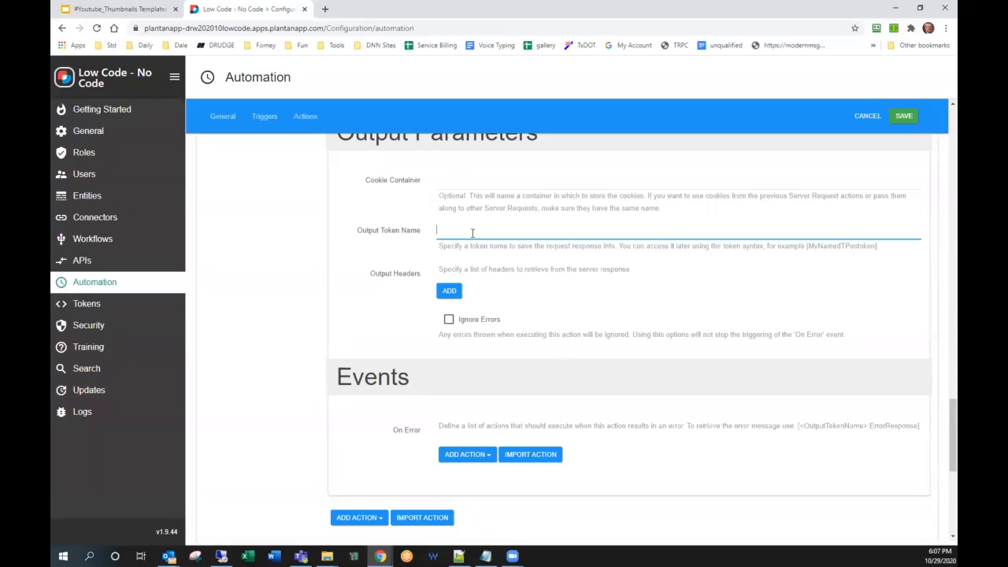
key("ctrl+v")
Collapse the Server Request action and add a Partially update City action after it in the loop's action list
scroll(475, 240, "up", 10)
scroll(476, 246, "up", 5)
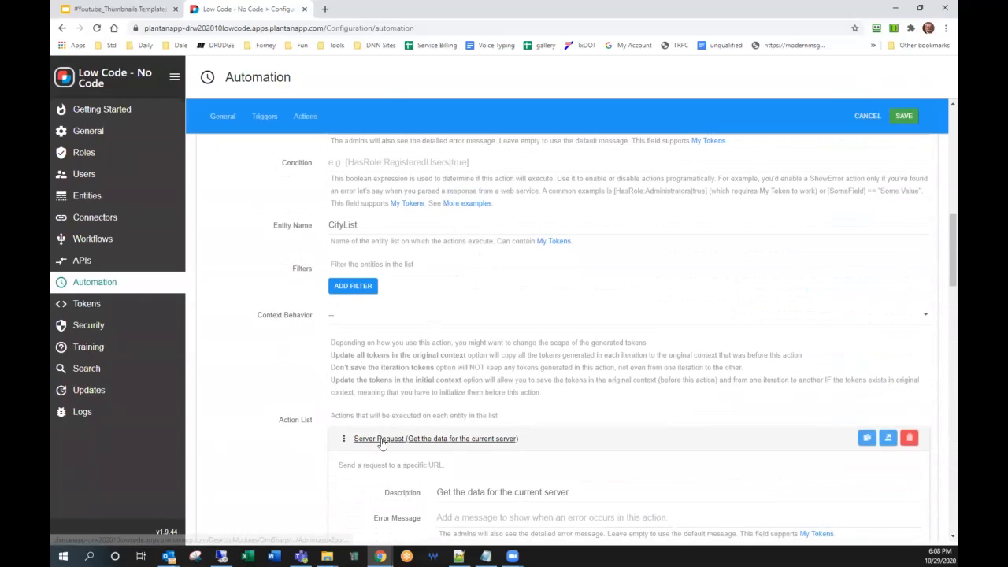
left_click(381, 441)
scroll(381, 444, "down", 2)
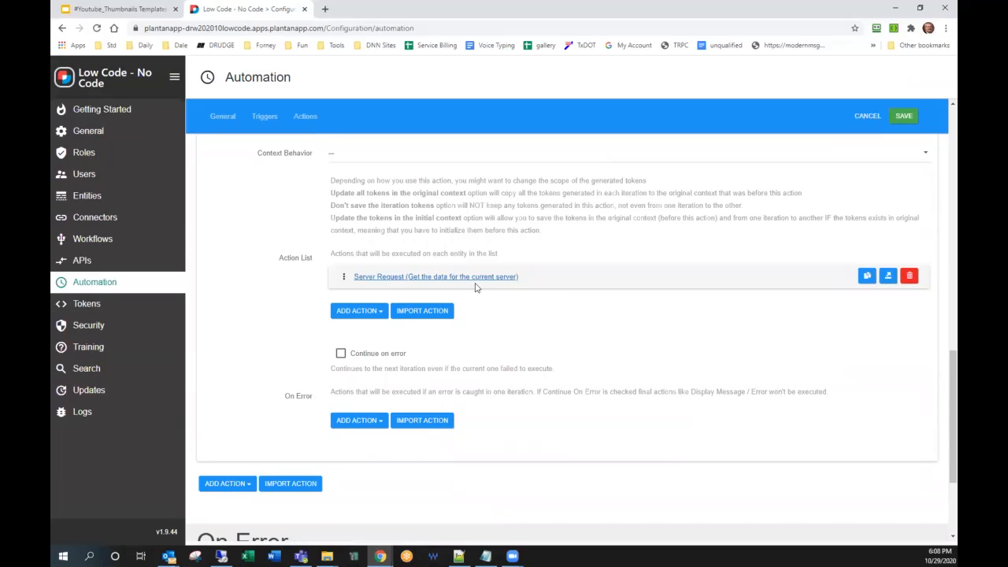
left_click(381, 311)
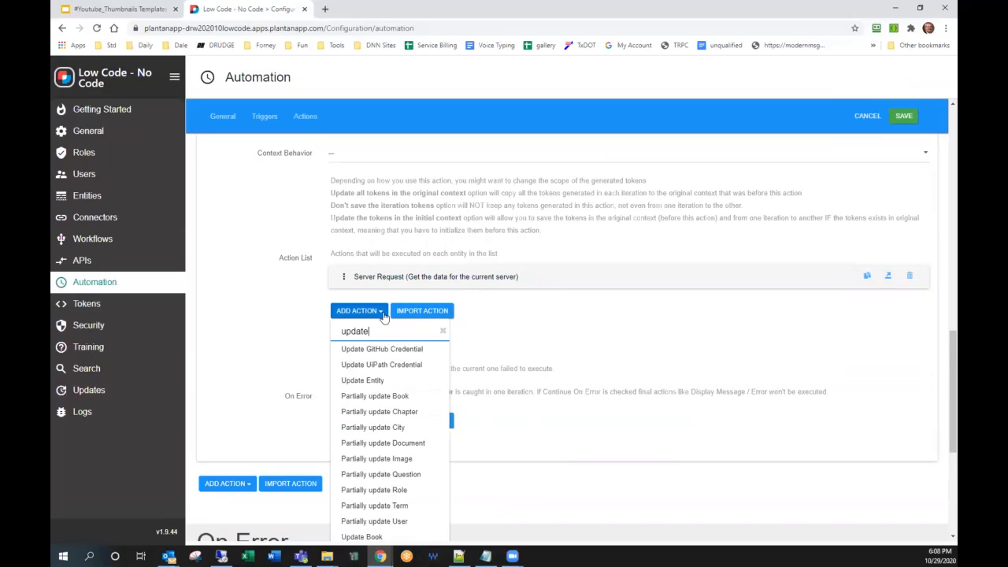
left_click(380, 429)
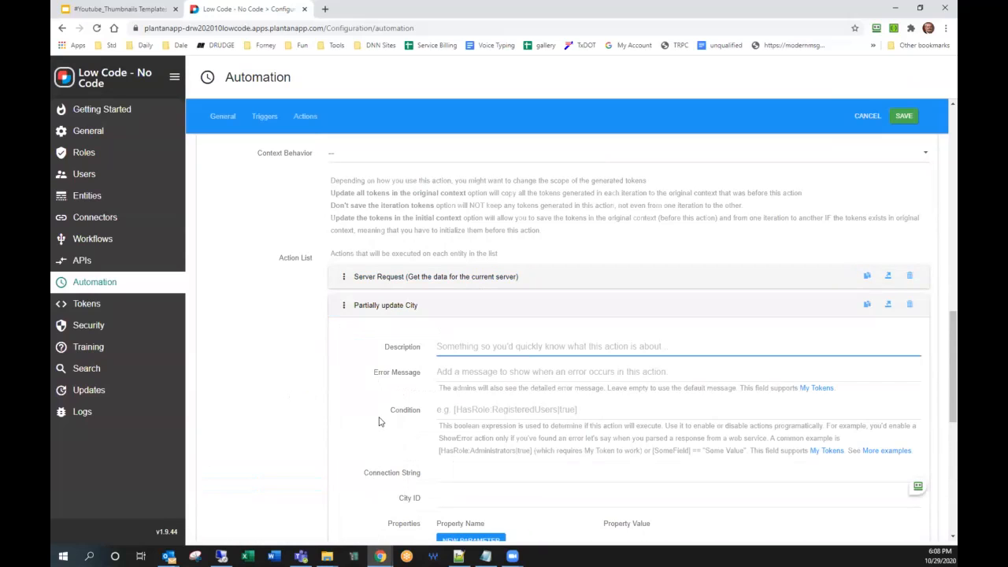
Check the loop's entity name and set the City ID of the Partially update City action to [CityList:id]
scroll(382, 420, "down", 2)
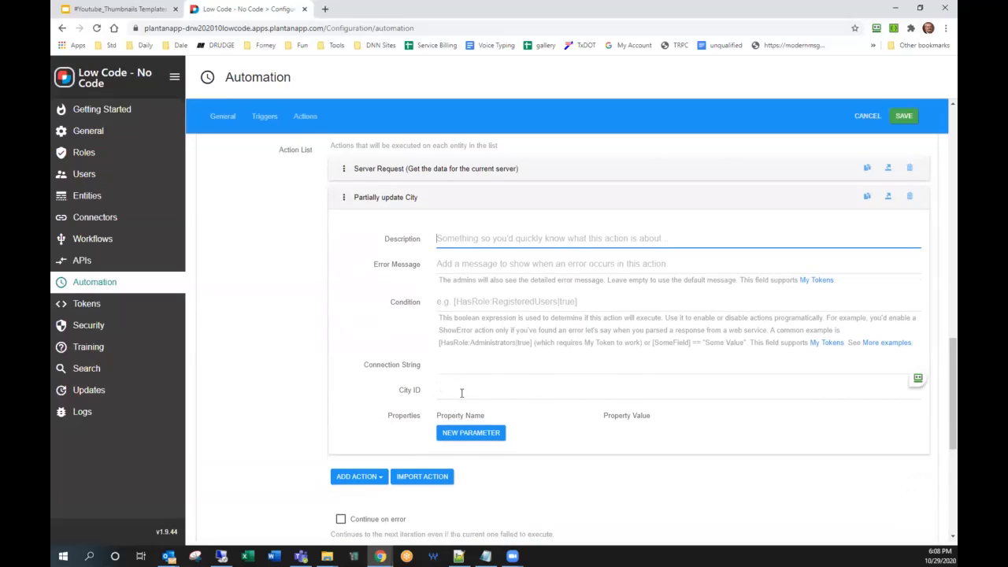
scroll(461, 392, "up", 6)
double_click(343, 279)
scroll(387, 382, "down", 6)
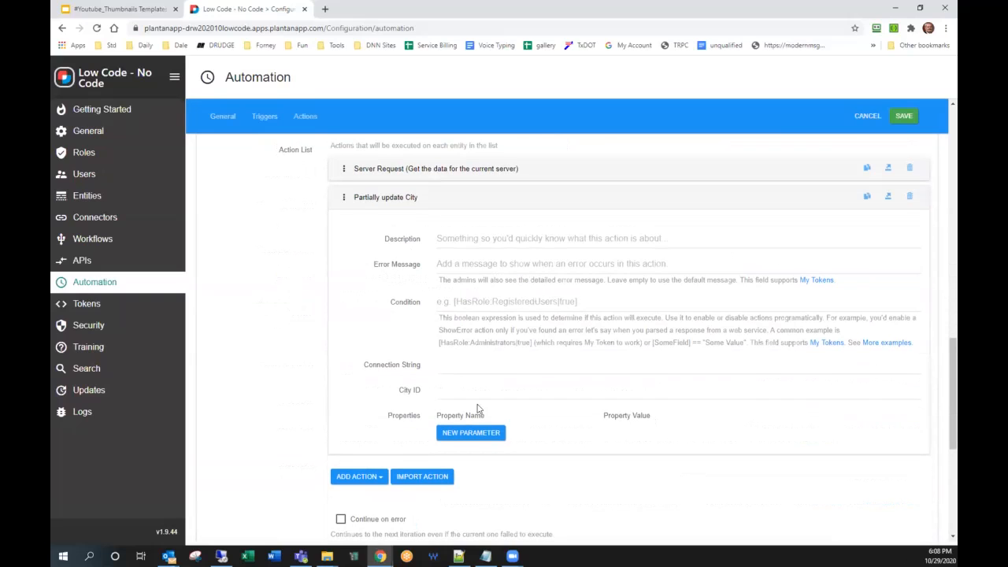
left_click(481, 387)
type("[CityList:id")
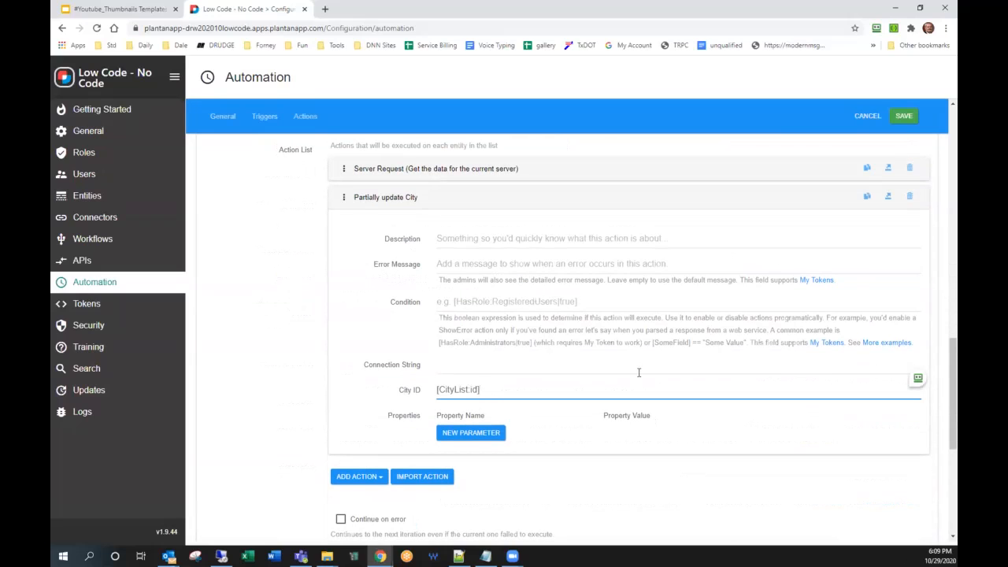
Add a property parameter to the City update that sets WeatherData to [WeatherData]
left_click(487, 435)
left_click(488, 402)
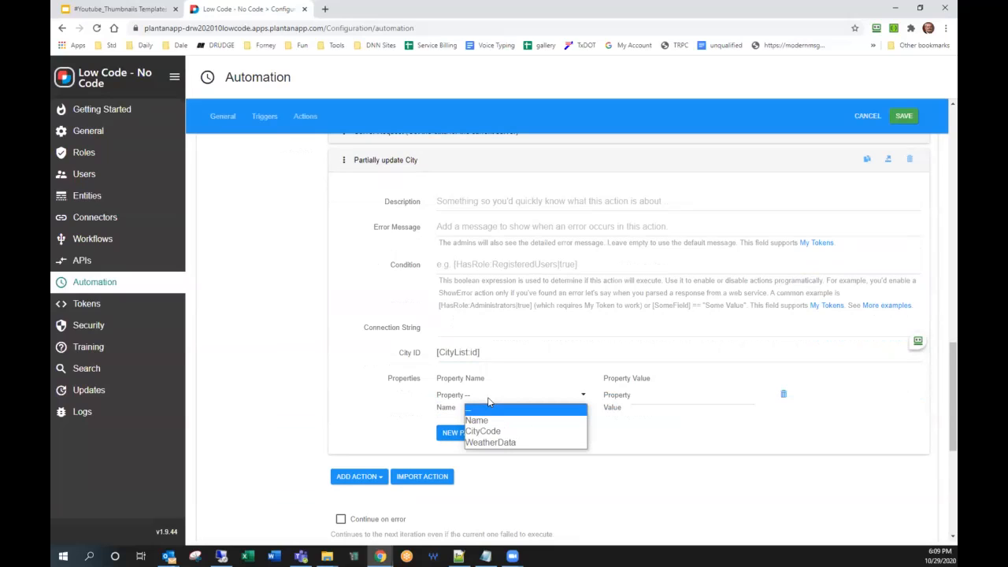
left_click(484, 441)
left_click(666, 404)
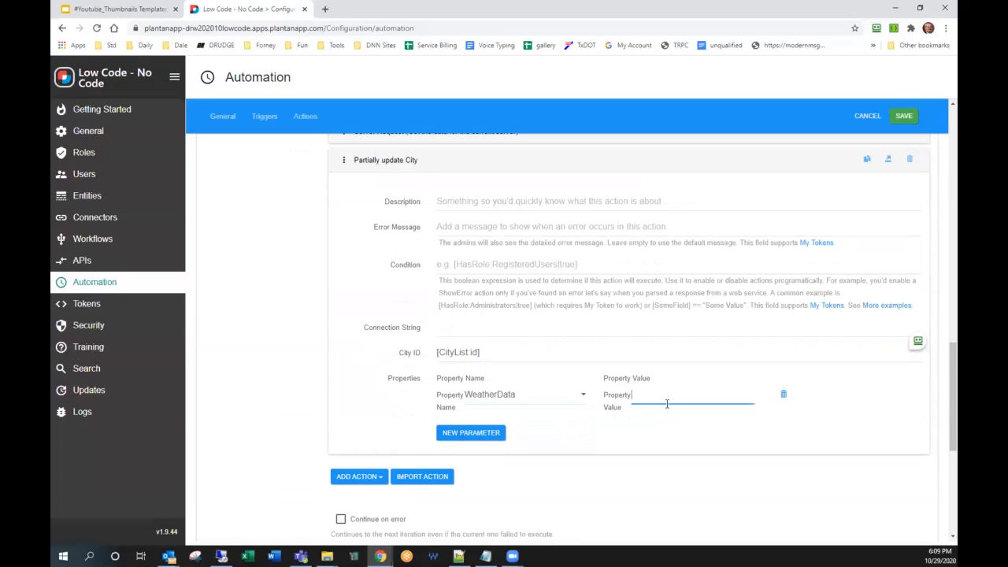
type("[WeatherData")
Check the output token name in the Server Request action and save the automation job
scroll(583, 335, "up", 3)
left_click(477, 299)
scroll(496, 369, "down", 20)
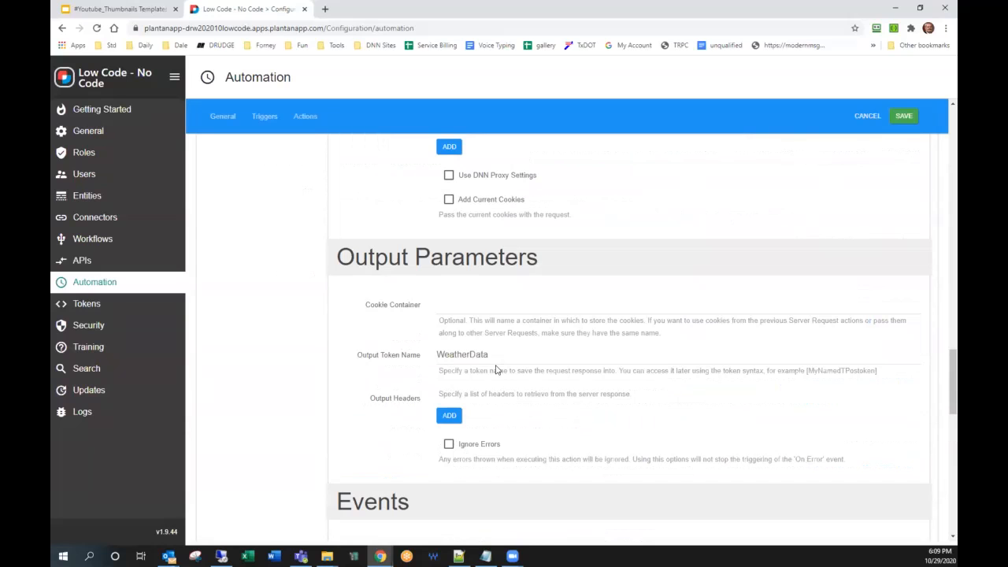
scroll(496, 369, "down", 4)
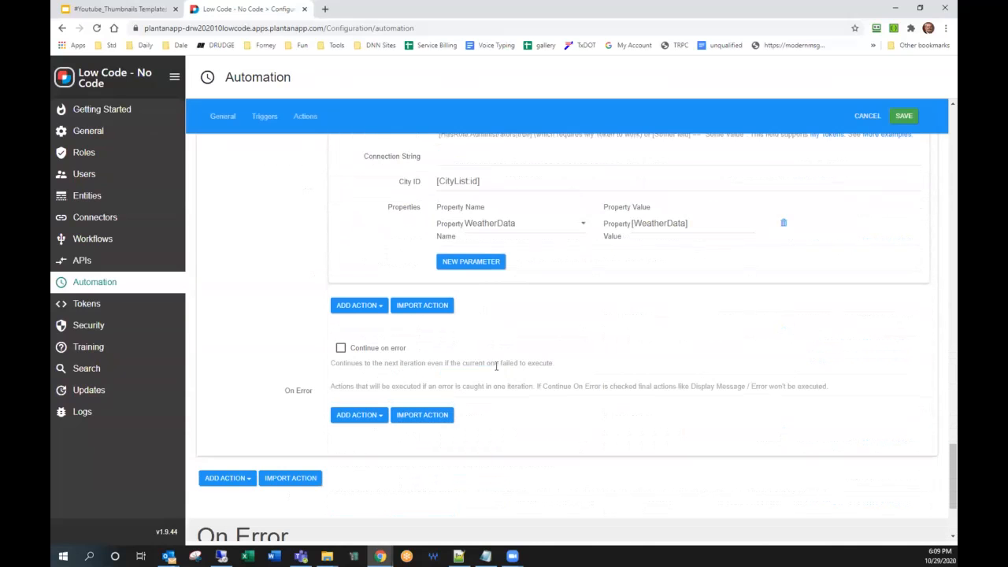
left_click(898, 116)
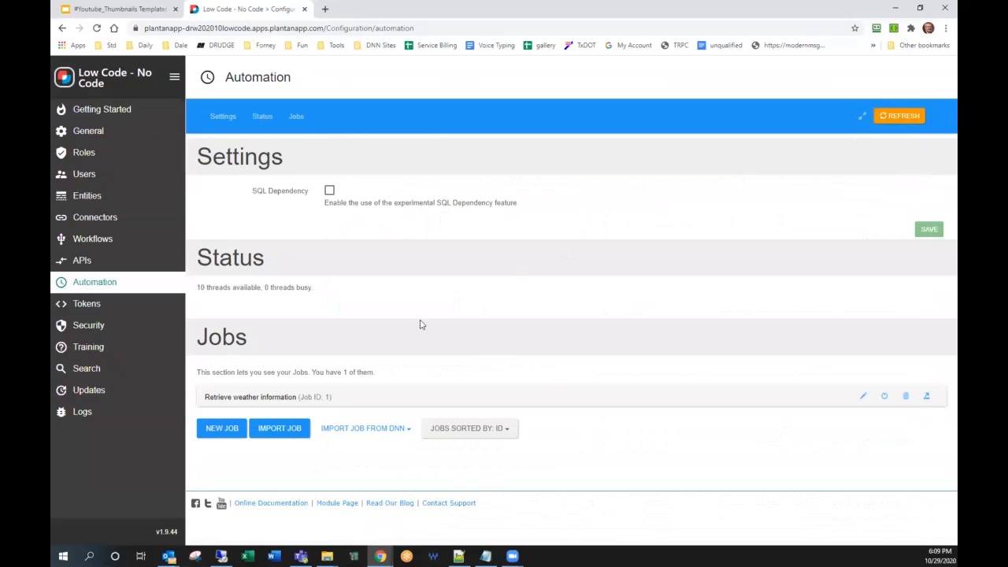
Run the "Retrieve weather information" job immediately and open the error details of its last run
left_click(220, 399)
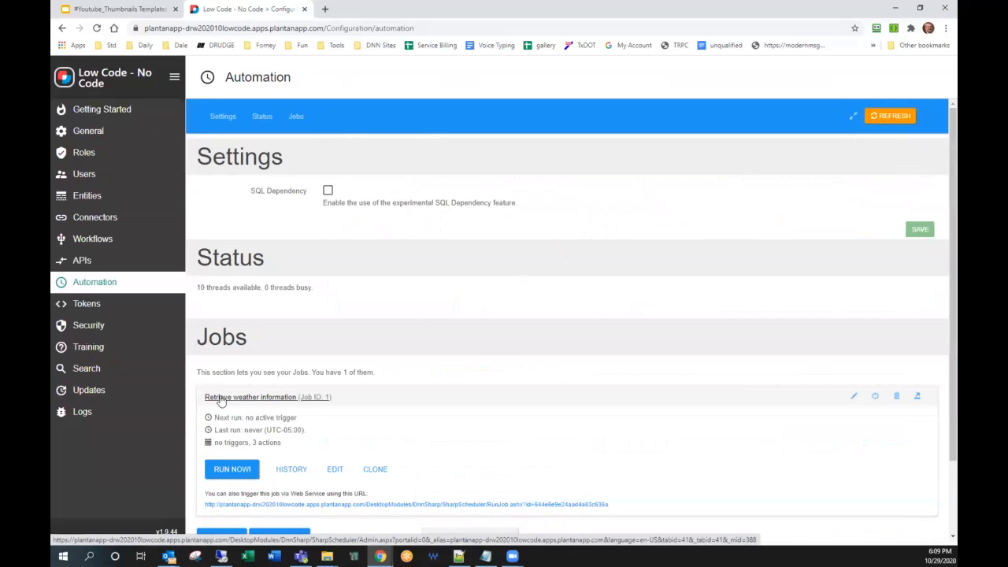
left_click(223, 470)
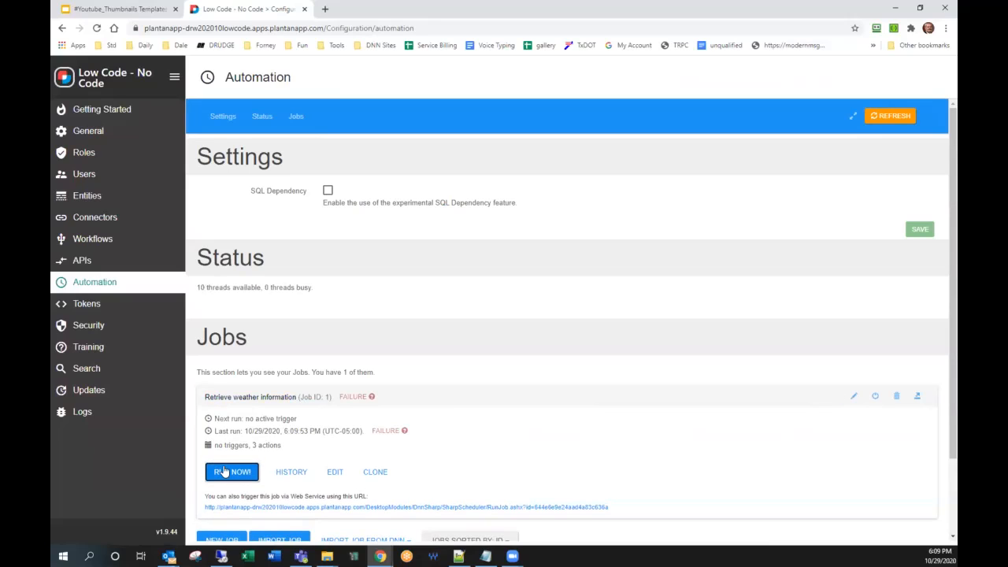
left_click(375, 433)
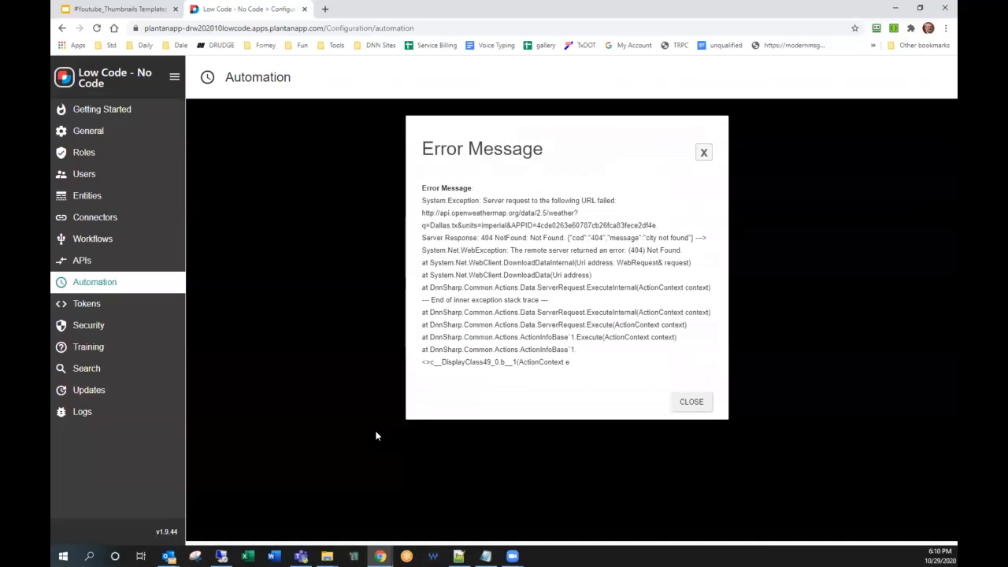
Change the CityCode of the Dallas, Texas record on the Cities page to Dallas,us and update the record
left_click(115, 77)
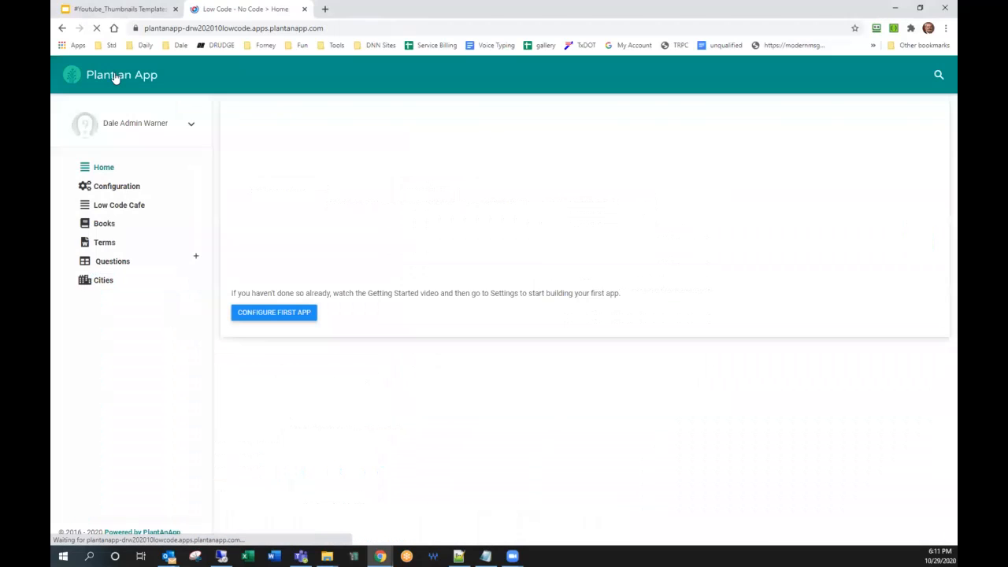
left_click(112, 285)
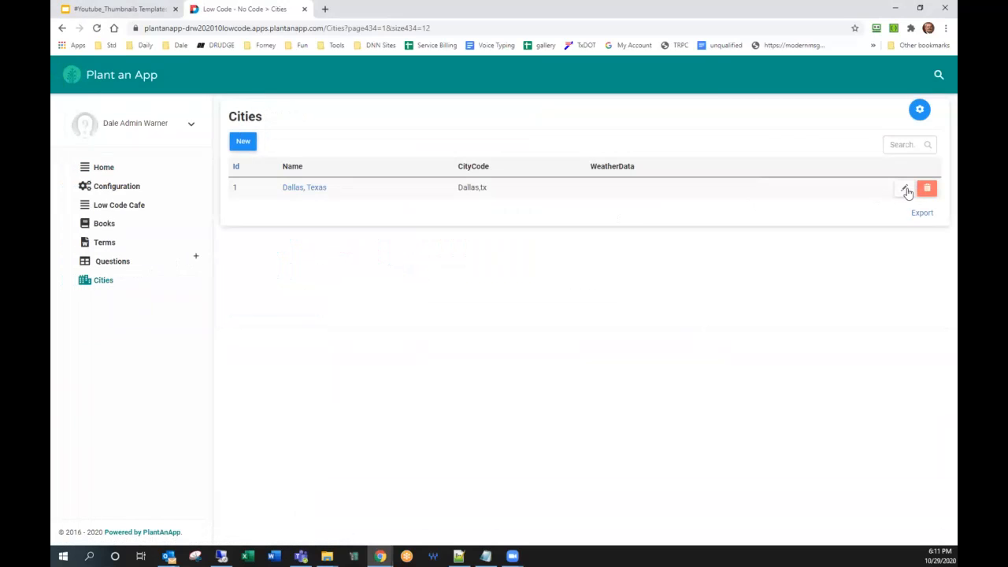
left_click(904, 189)
left_click(504, 297)
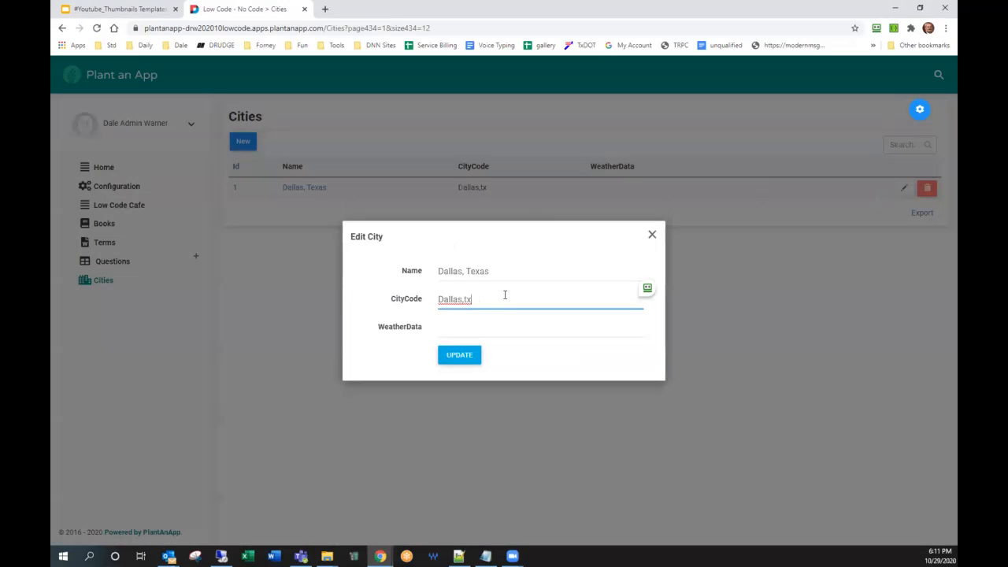
key("BackSpace")
type("us")
left_click(447, 354)
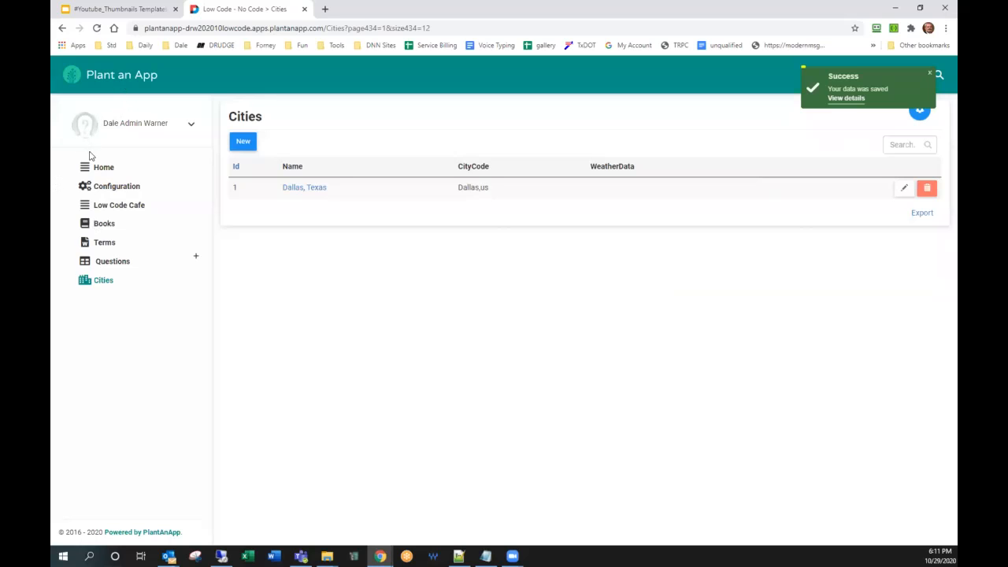
Return to the automation configuration, rerun the "Retrieve weather information" job and open the error details of this run
left_click(106, 189)
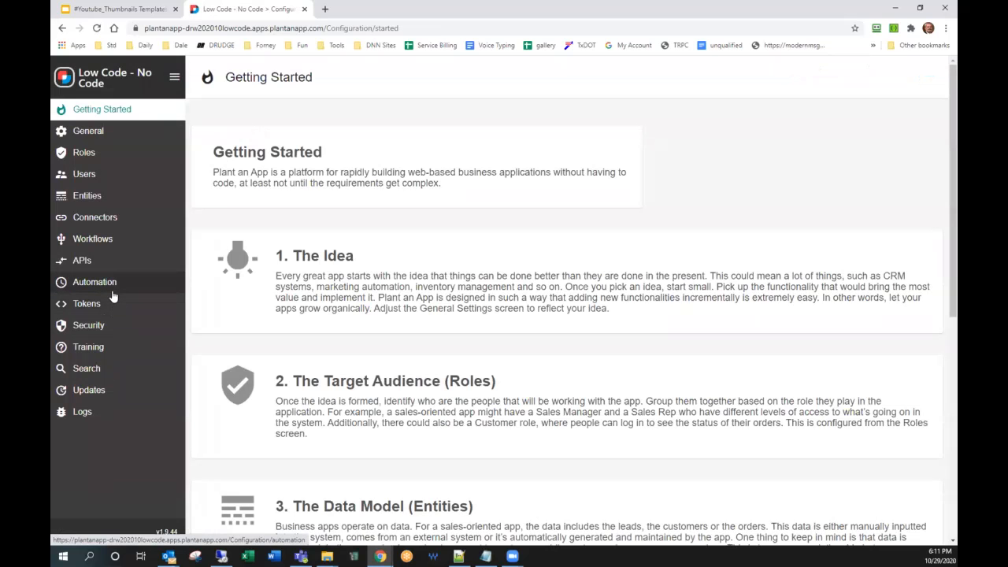
left_click(112, 290)
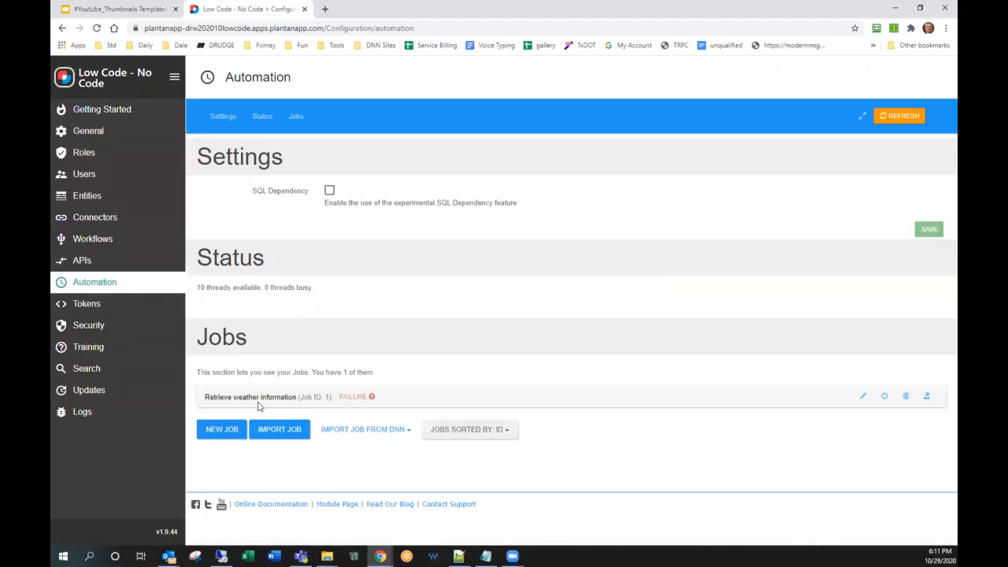
left_click(261, 398)
left_click(246, 474)
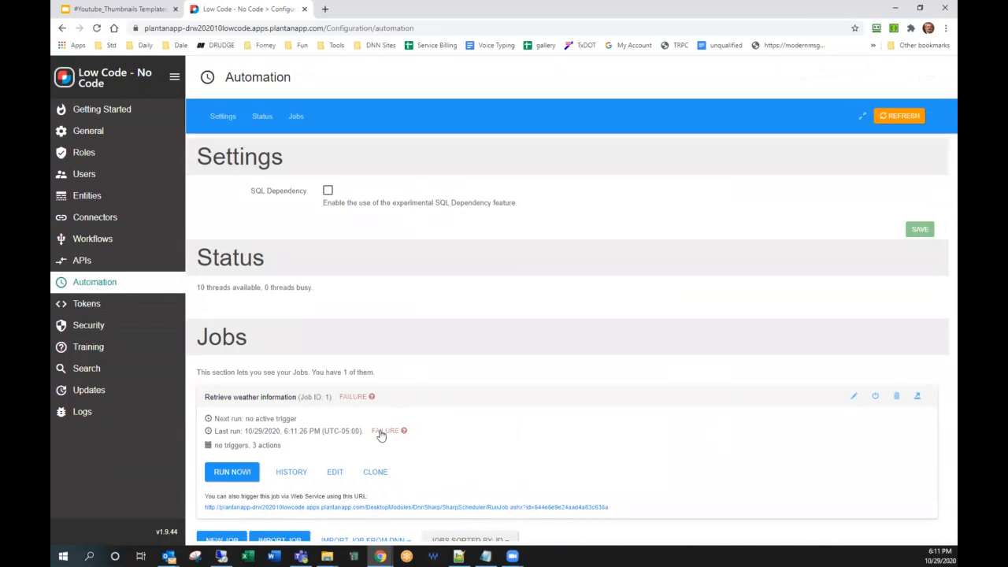
left_click(382, 431)
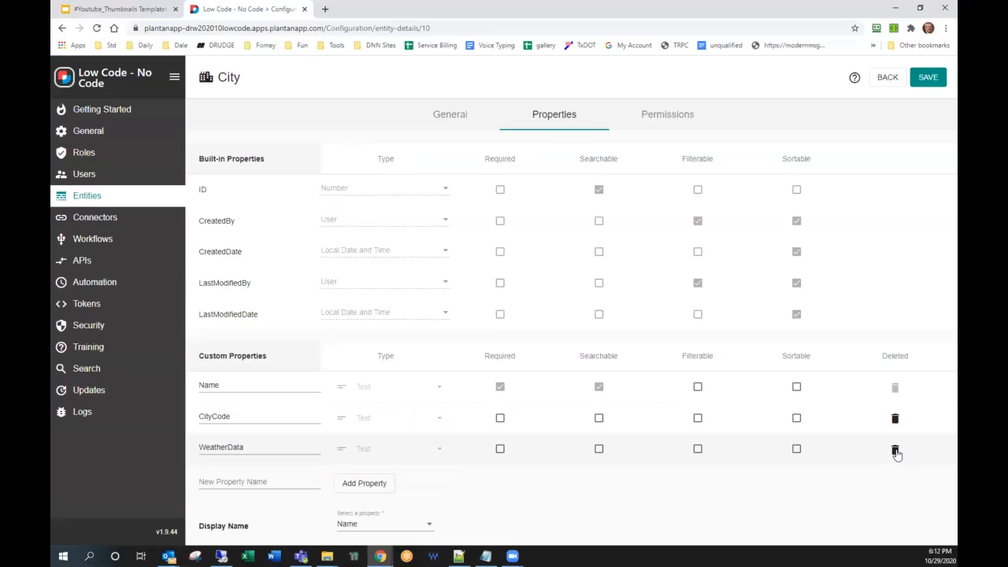
Delete the WeatherData property from the City entity and save, overriding manual changes to the related pages, forms and grids
left_click(895, 451)
left_click(931, 77)
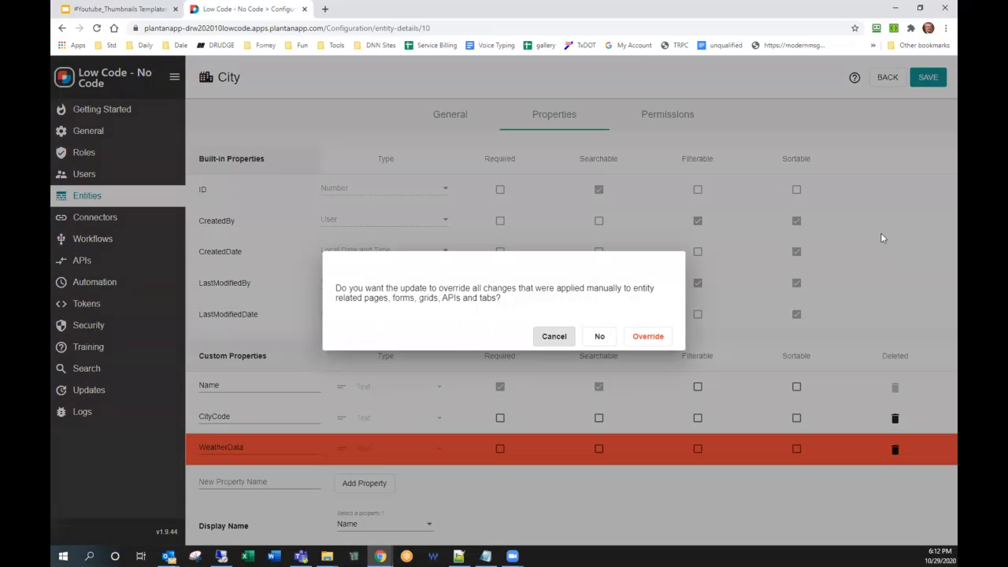
left_click(639, 344)
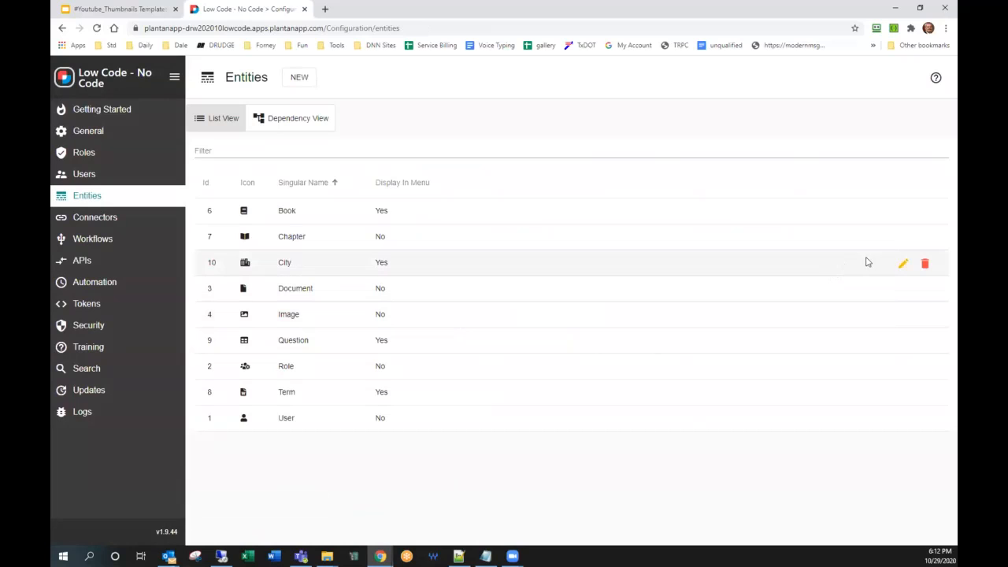
Add a WeatherData property of type Large Text to the City entity and save the entity
left_click(907, 267)
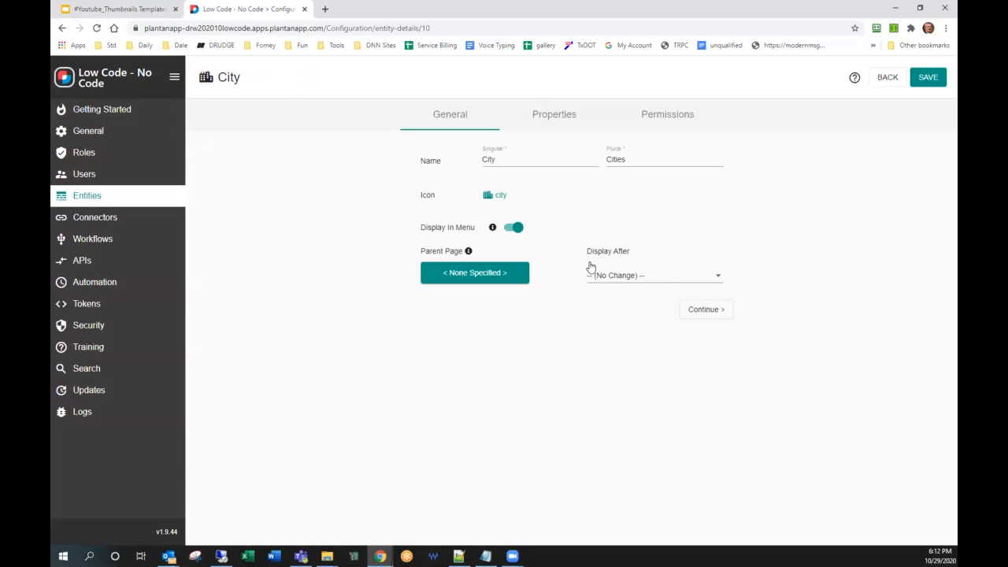
left_click(564, 117)
left_click(292, 450)
type("WeatherData")
left_click(373, 457)
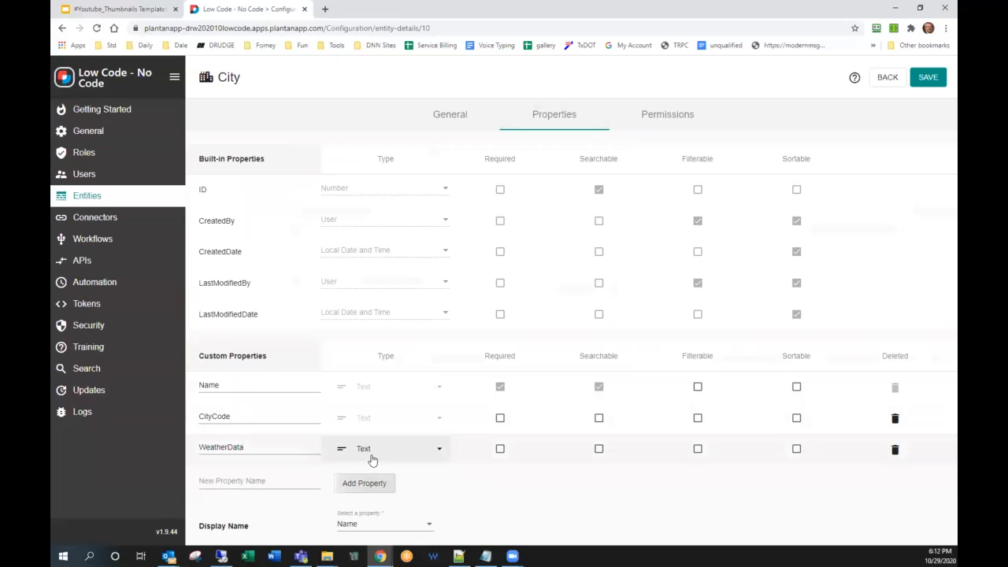
left_click(370, 456)
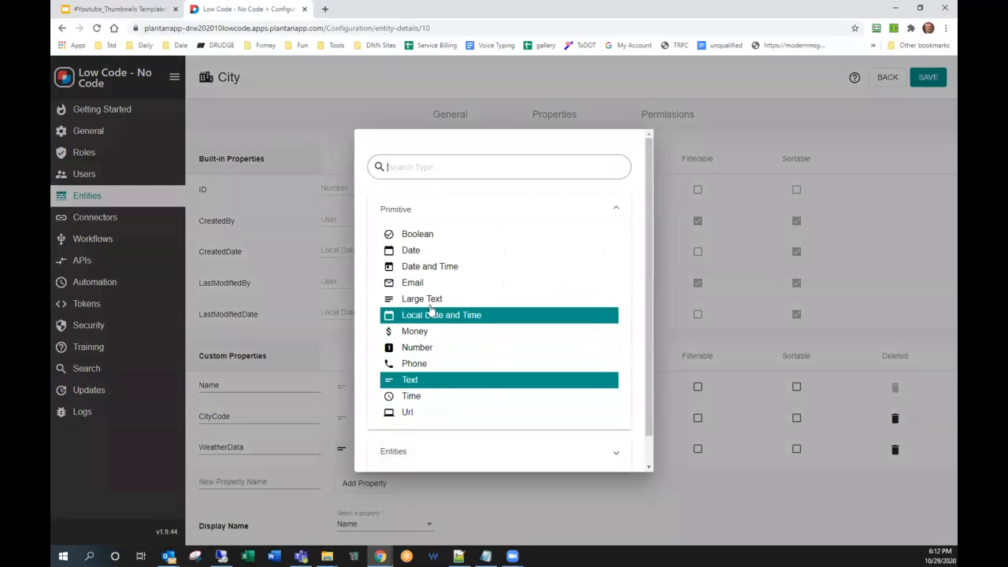
left_click(425, 299)
left_click(928, 77)
left_click(646, 336)
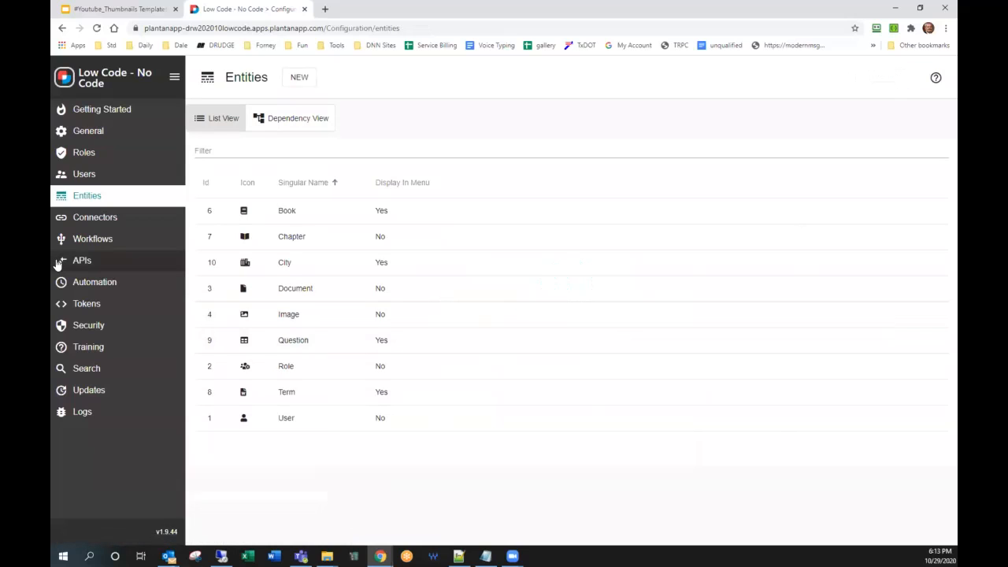
Run the "Retrieve weather information" automation job immediately and open the Cities page to check its records
left_click(91, 285)
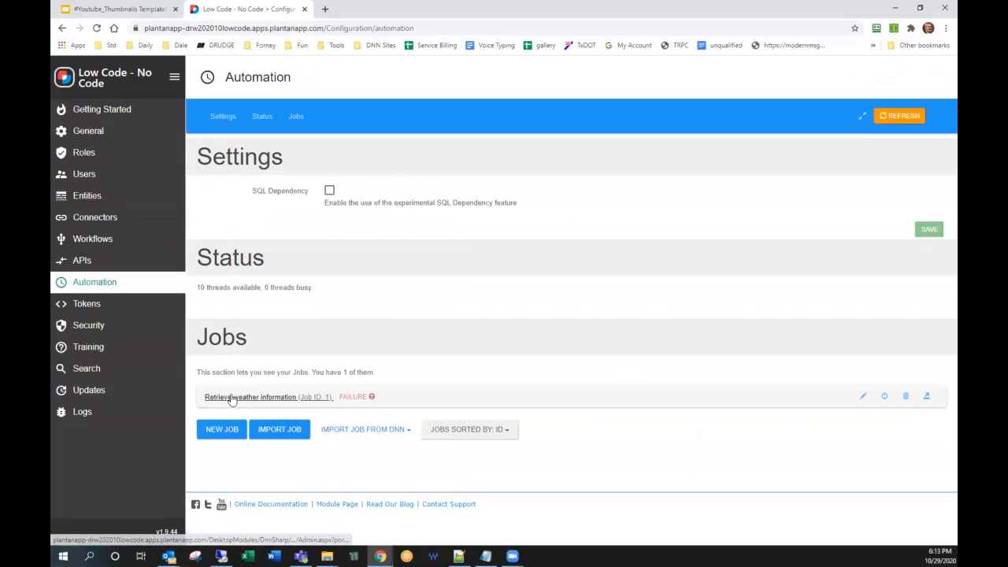
left_click(233, 397)
left_click(222, 476)
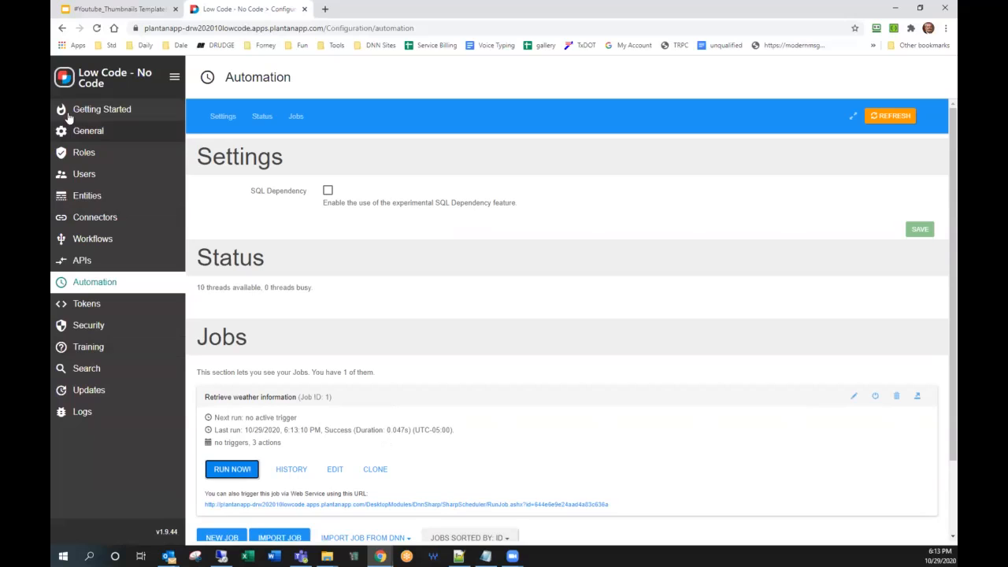
left_click(87, 82)
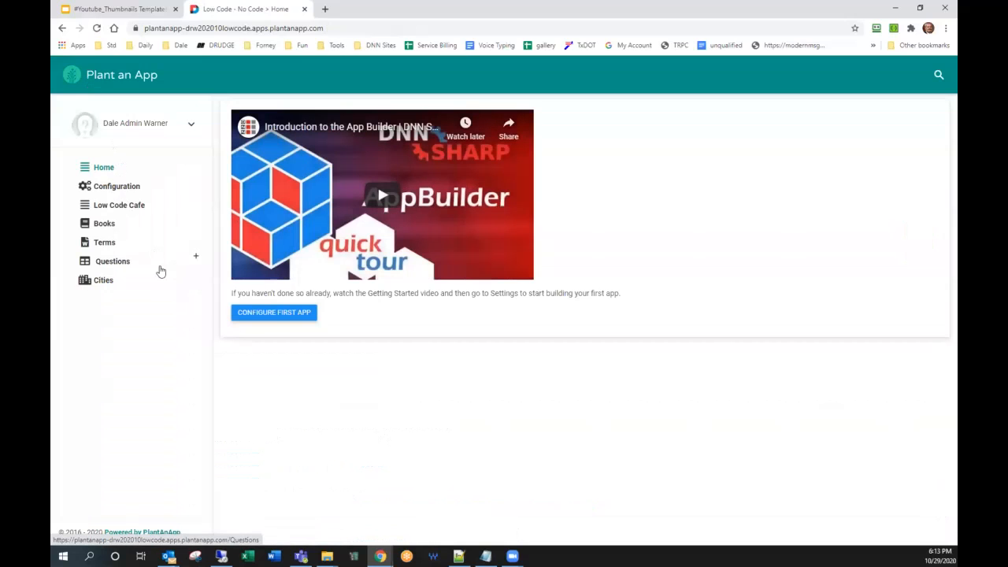
left_click(101, 282)
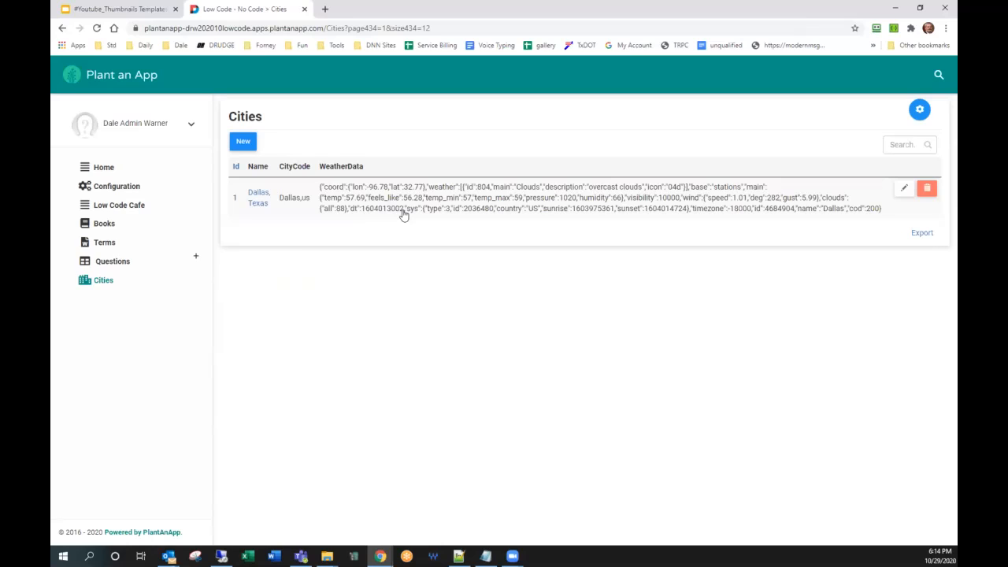
Add two city records: New York with CityCode New York,us, and San Francisco, CA with CityCode San Francisco,us
left_click(243, 143)
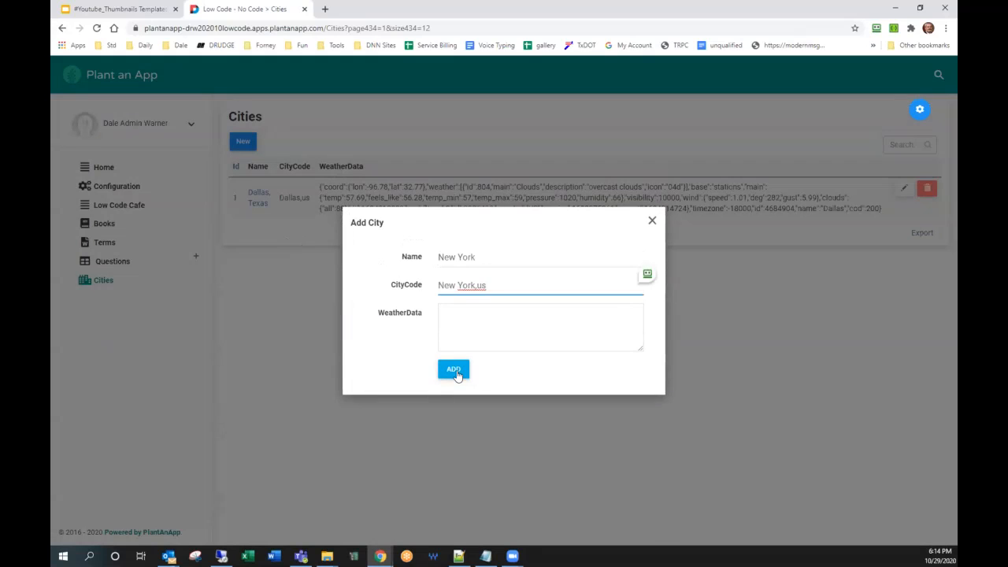
left_click(455, 370)
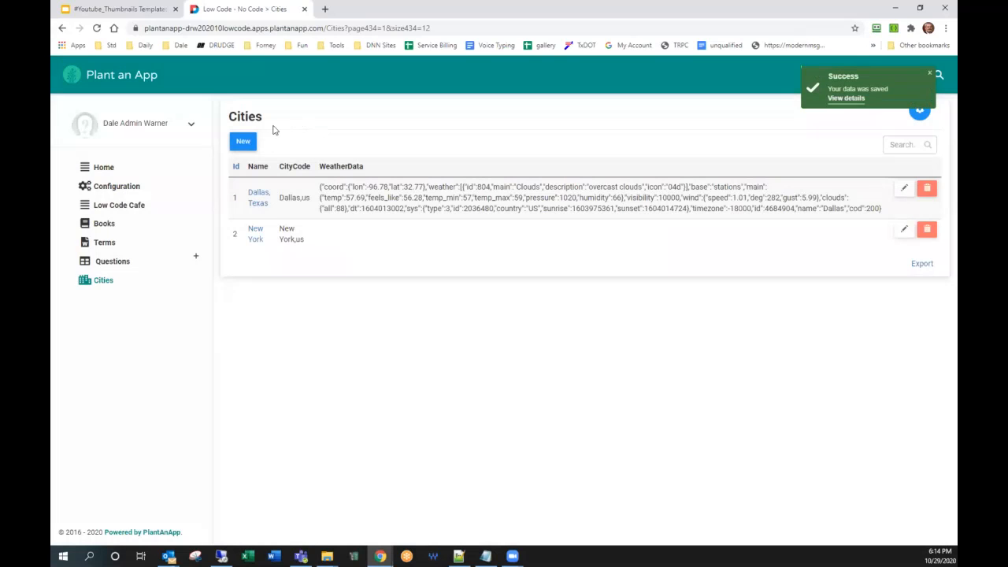
left_click(243, 143)
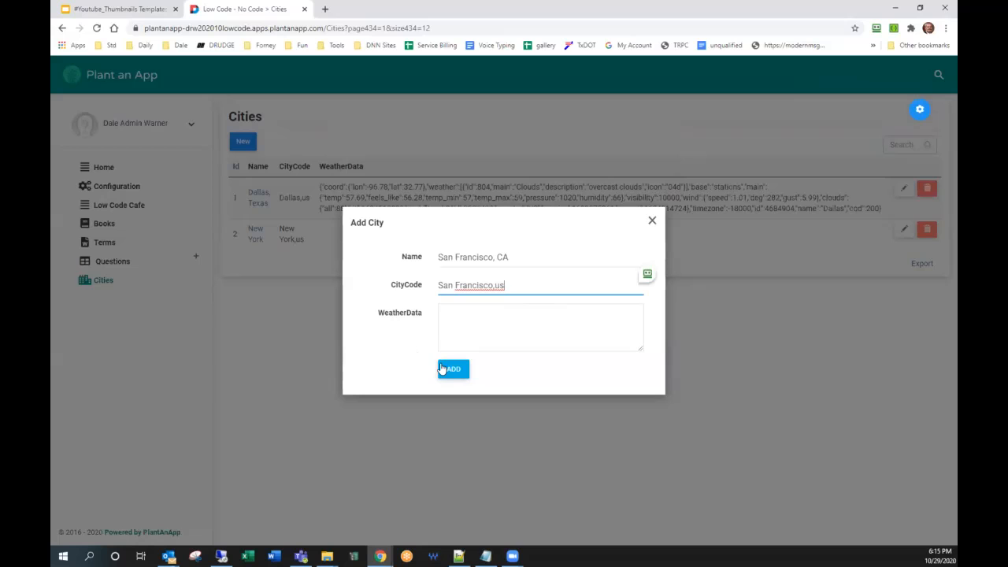
left_click(456, 370)
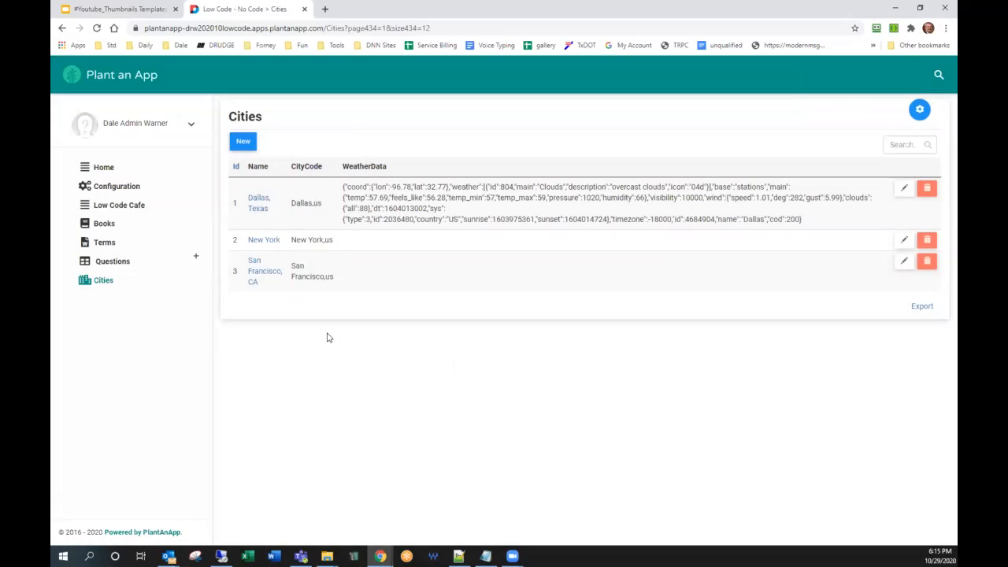
Run the "Retrieve weather information" job again for the added cities and reopen the Cities page
left_click(118, 189)
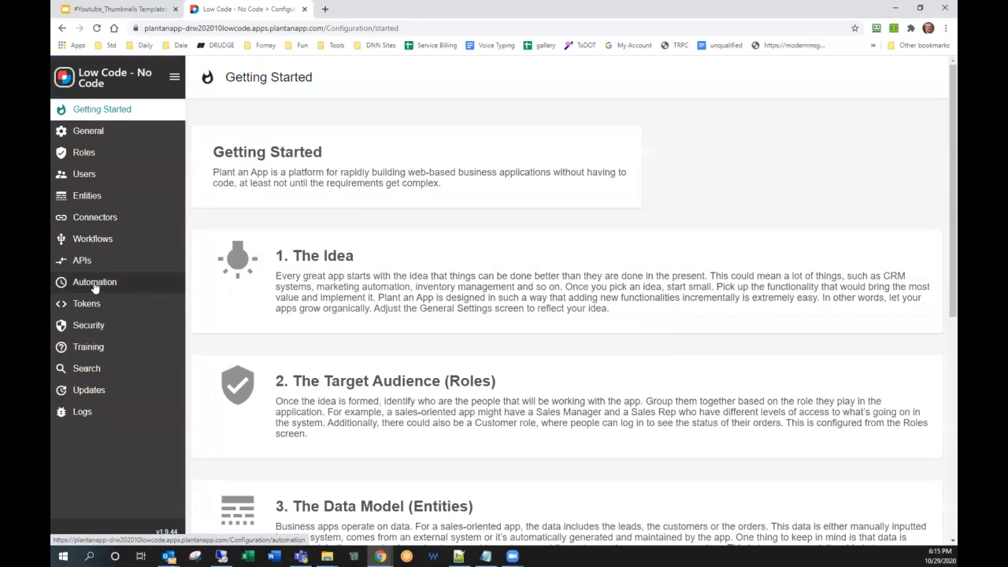
left_click(94, 283)
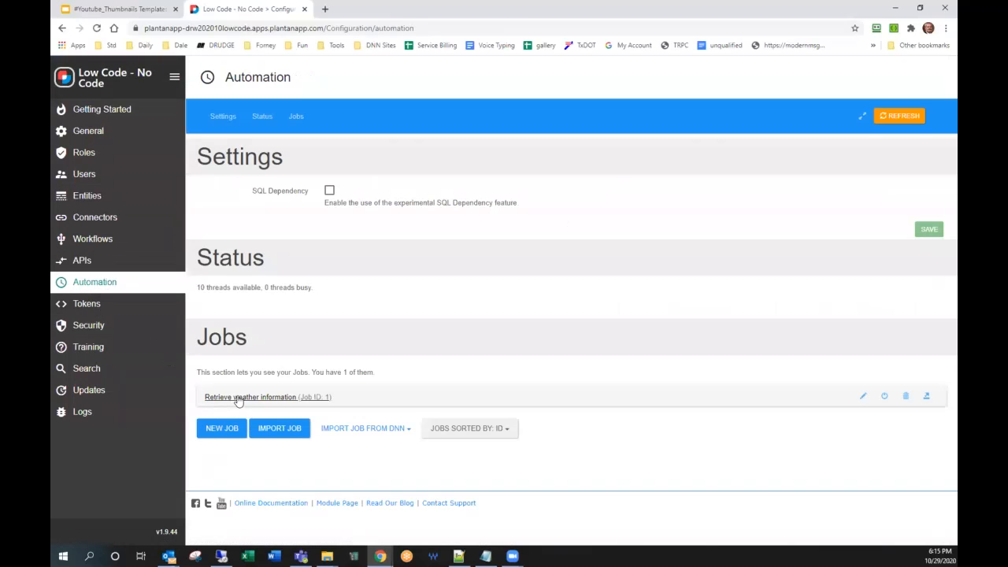
left_click(246, 469)
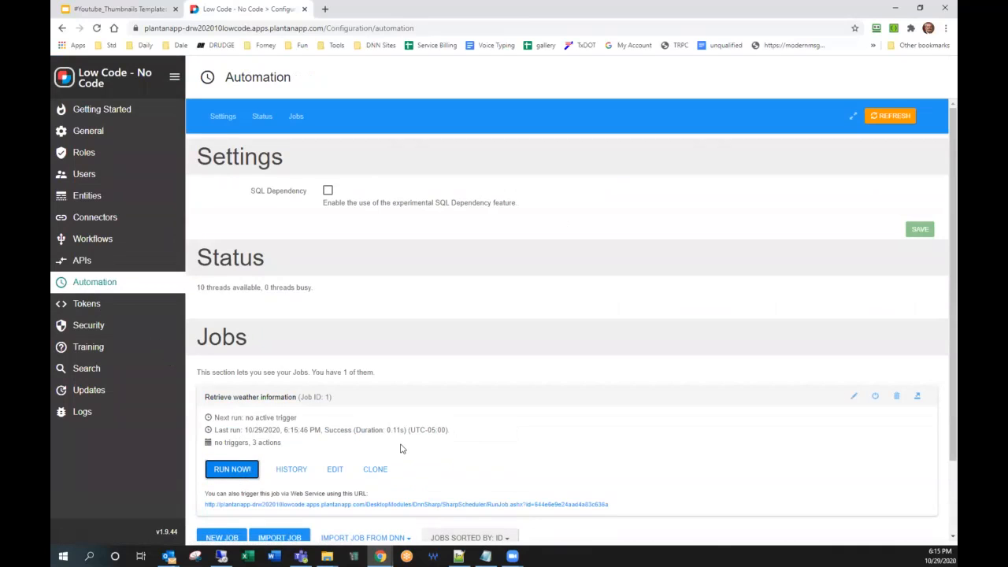
left_click(100, 75)
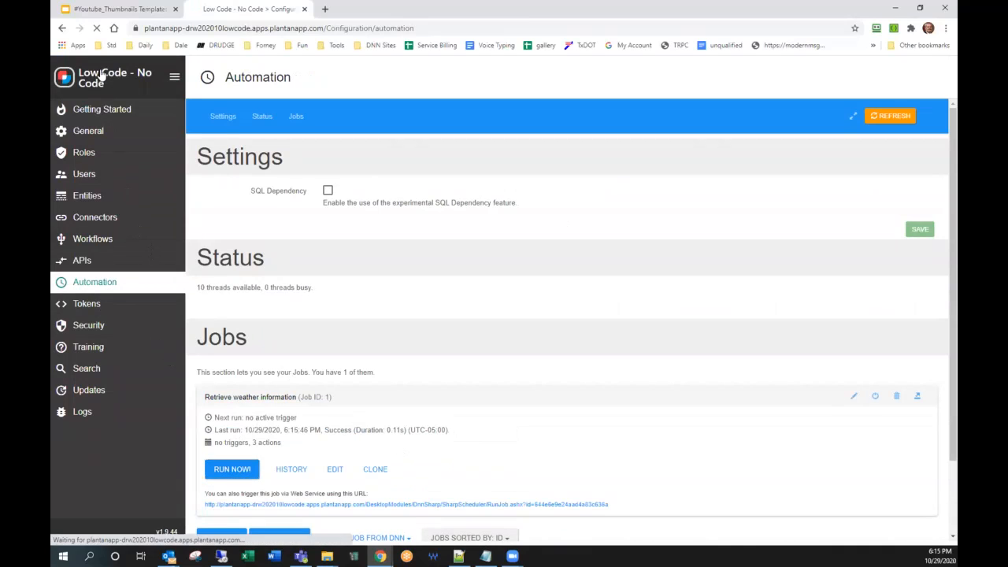
left_click(102, 281)
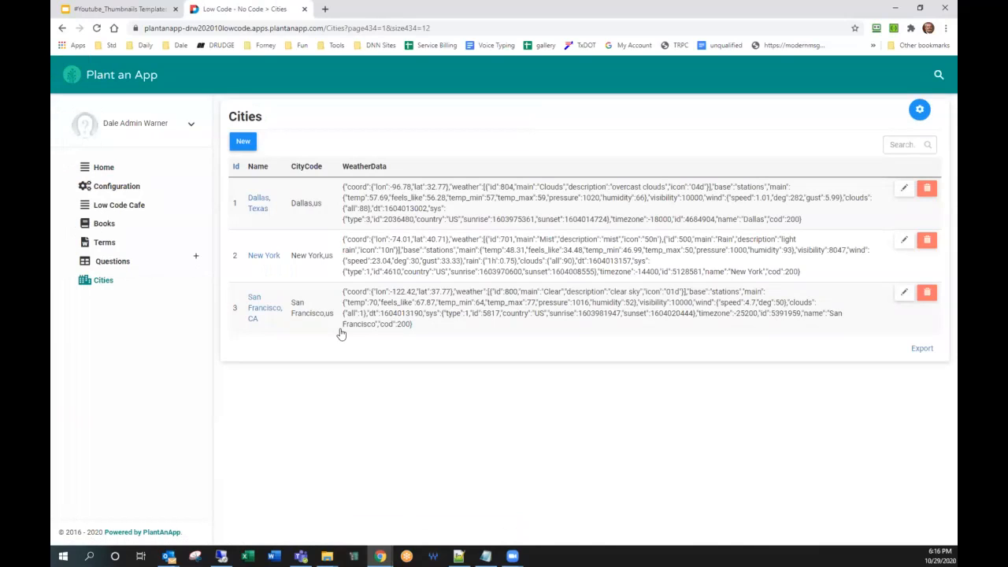
Open the "Retrieve weather information" job for editing and add a "Repeat on Interval" time trigger
left_click(104, 188)
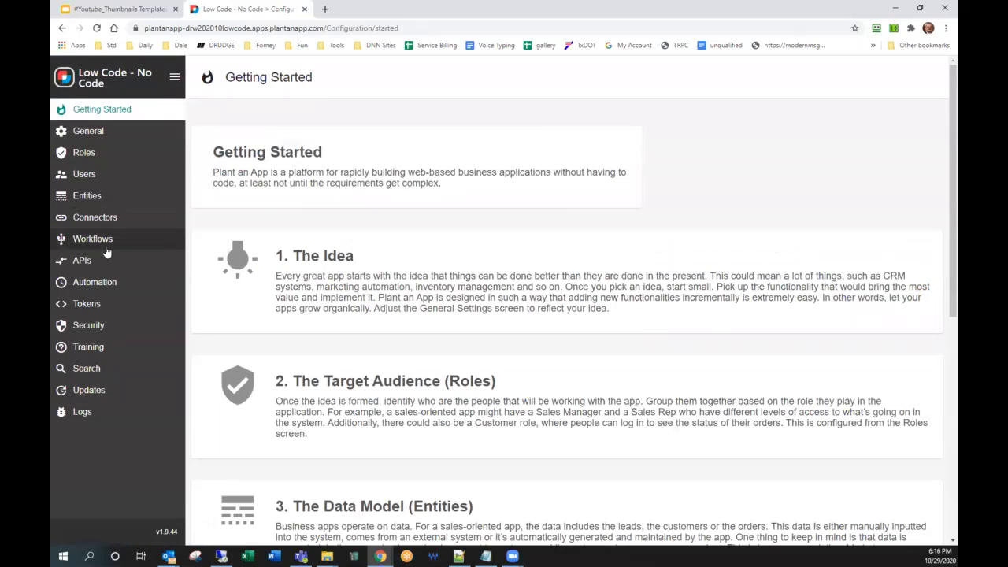
left_click(100, 280)
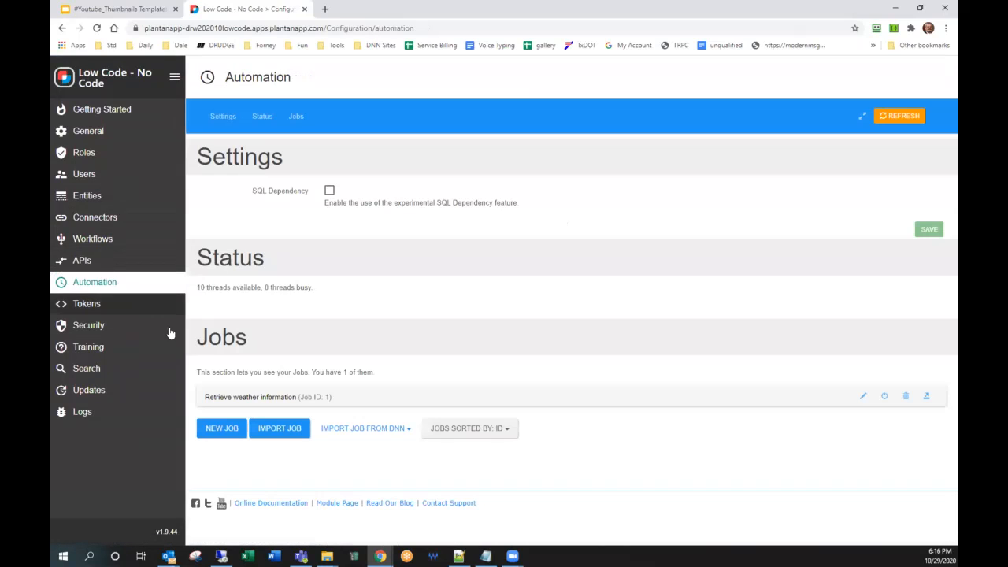
left_click(236, 399)
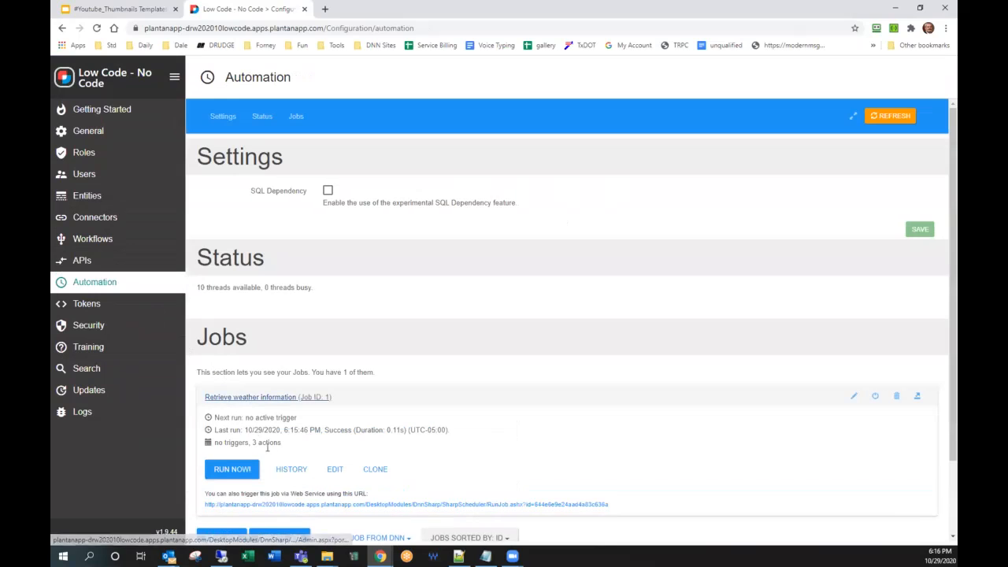
left_click(337, 471)
scroll(339, 434, "down", 3)
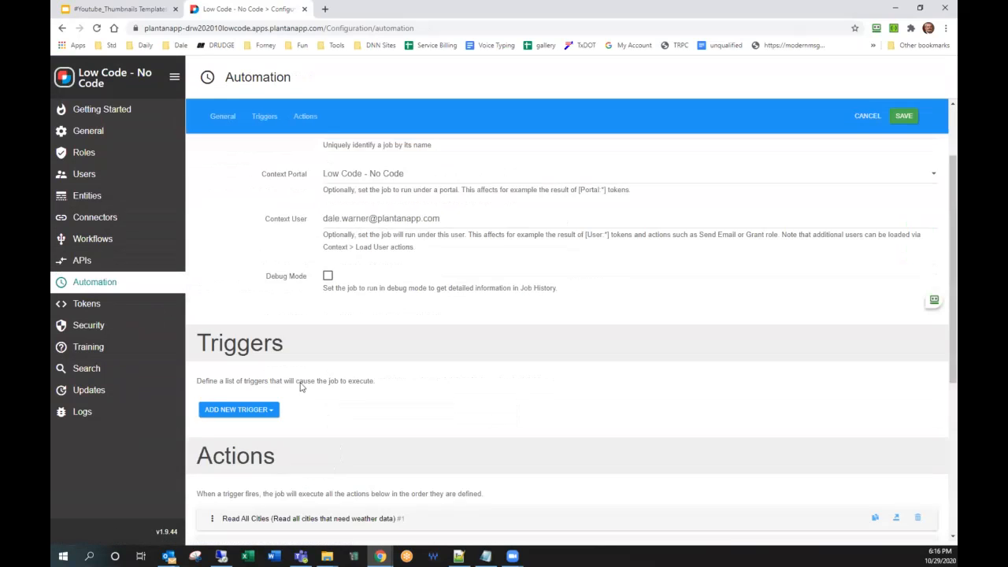
left_click(258, 289)
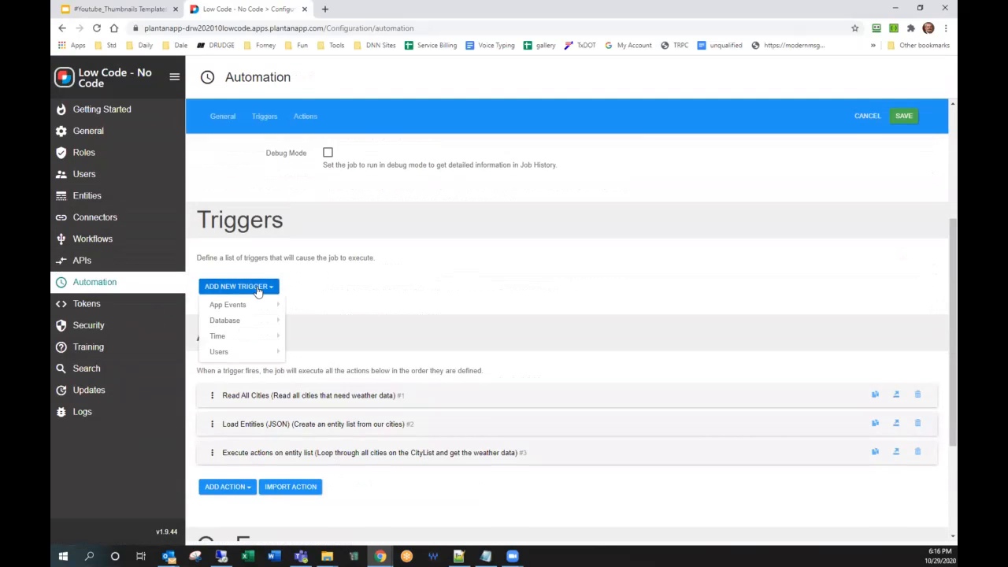
mouse_move(252, 335)
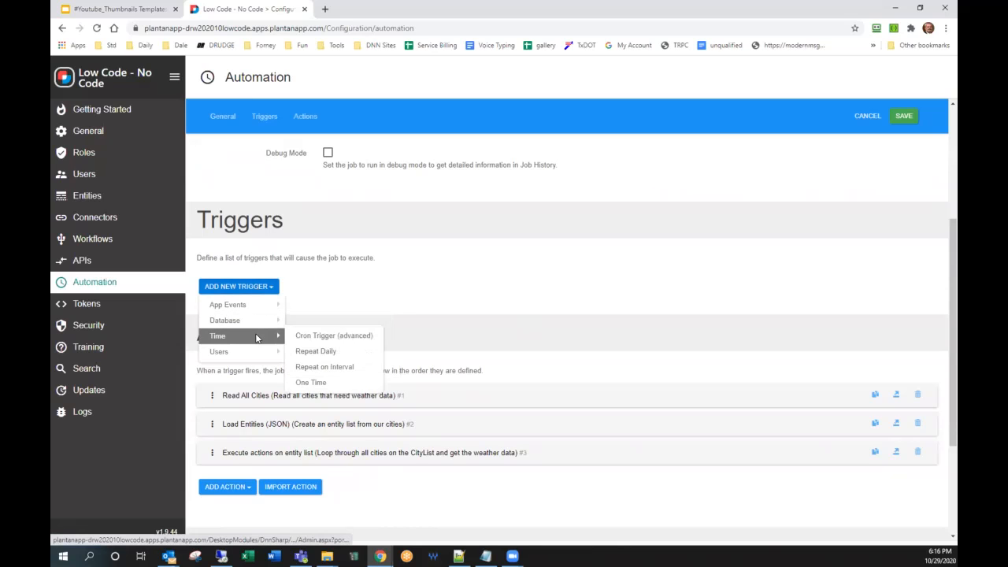
left_click(321, 367)
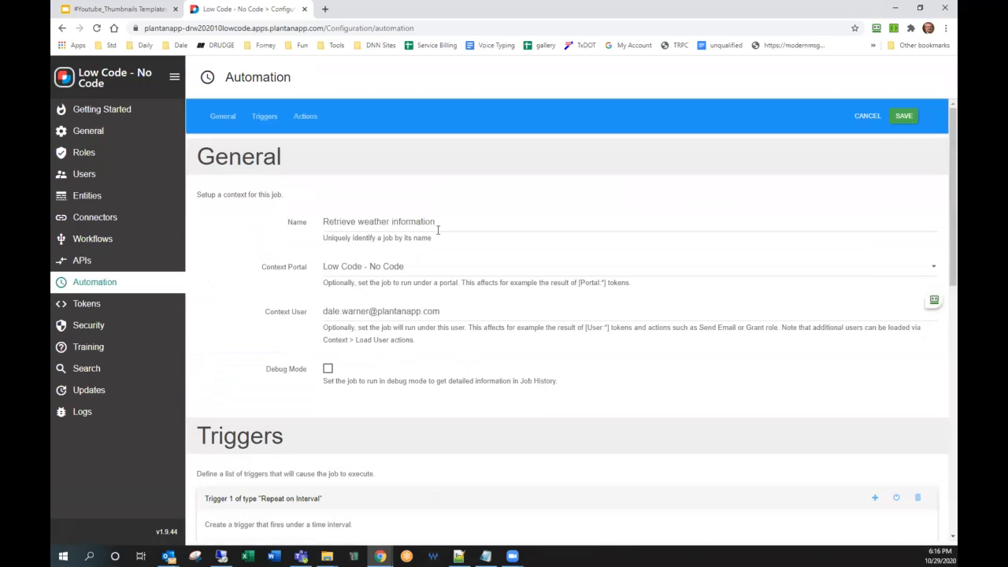
Set the trigger's interval to 1 Minutes, save the job and expand its run details
scroll(443, 250, "down", 4)
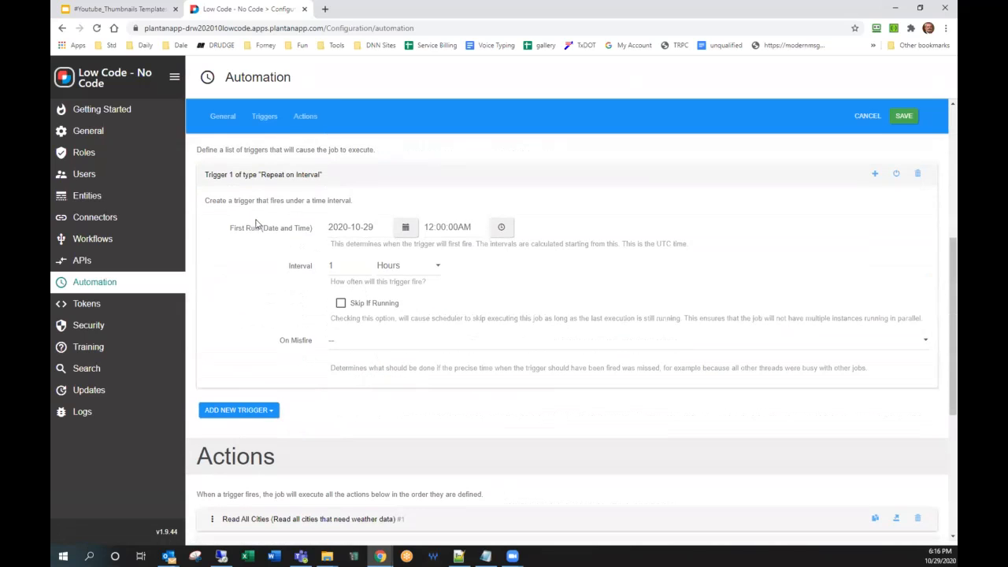
left_click(411, 268)
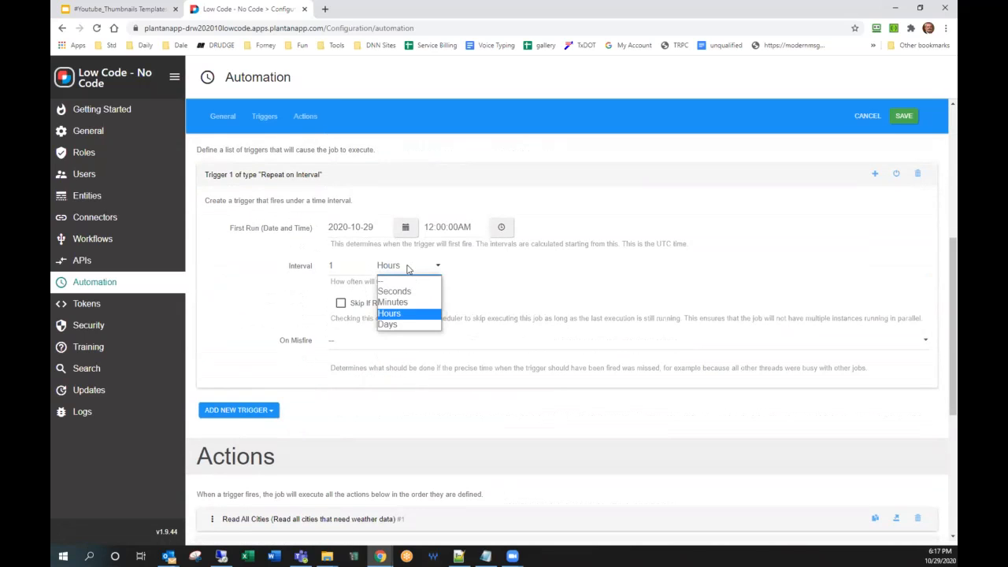
left_click(393, 303)
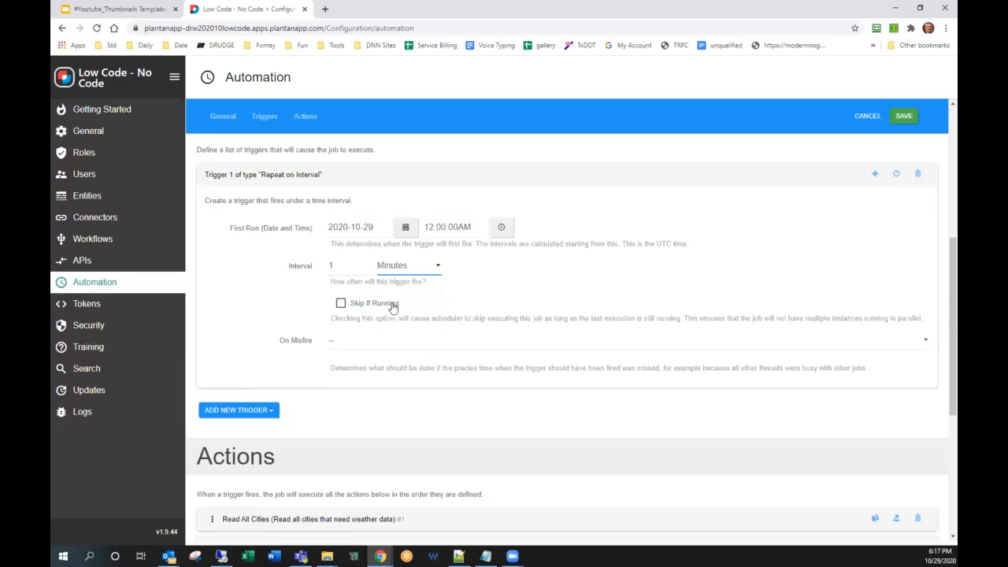
left_click(904, 119)
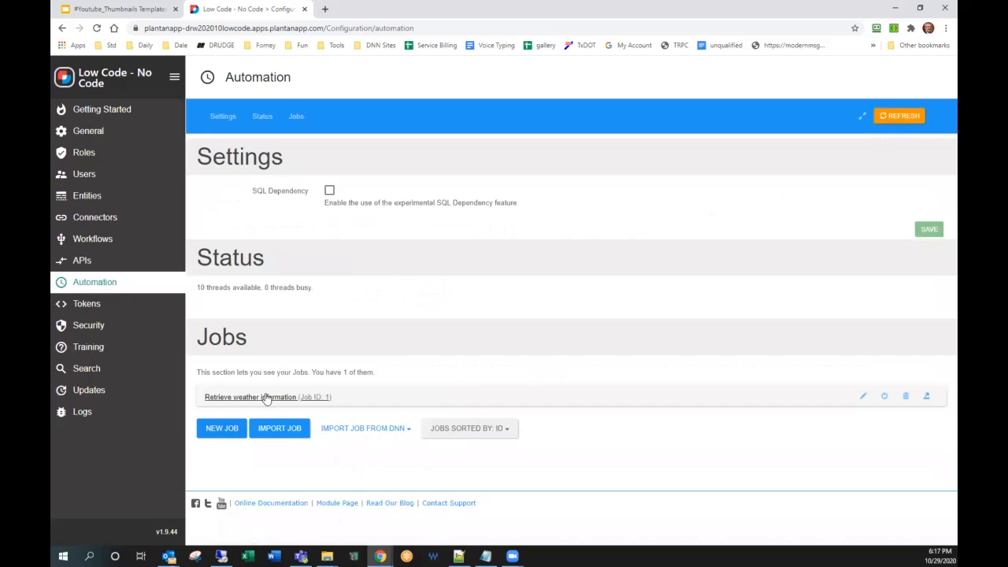
left_click(265, 397)
scroll(287, 393, "down", 2)
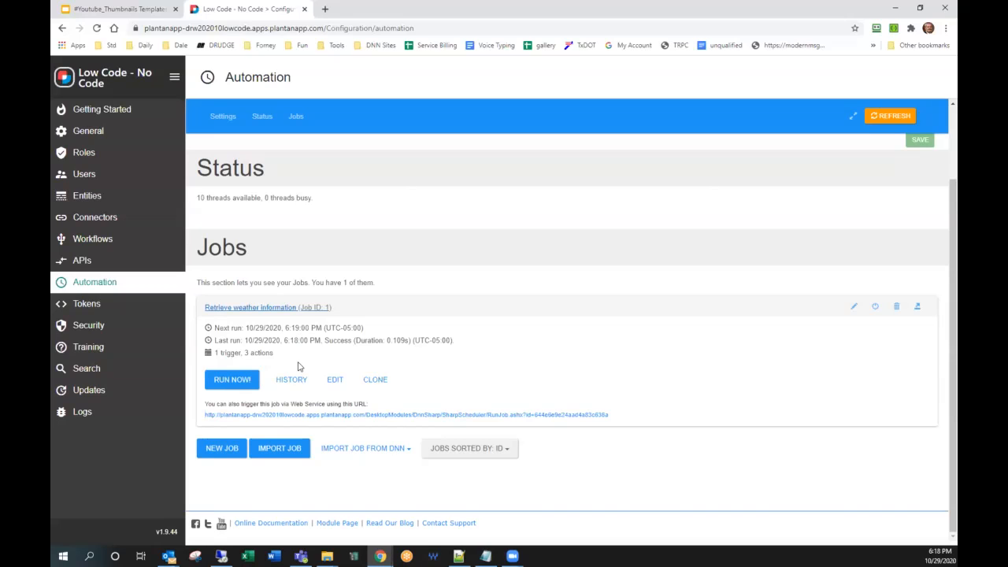
Add a New Orleans, LA record with CityCode New Orleans,us on the Cities page
left_click(119, 112)
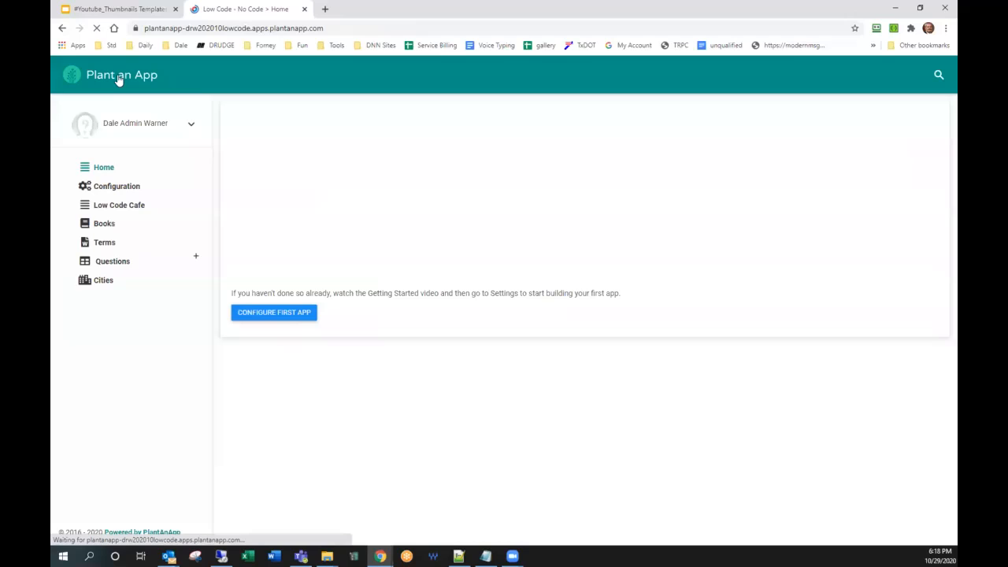
left_click(108, 282)
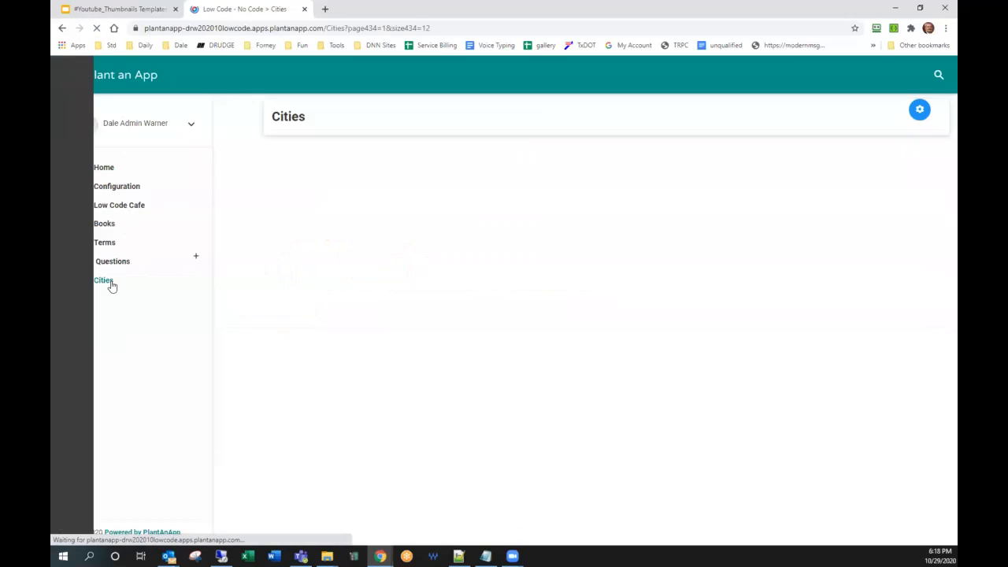
left_click(243, 143)
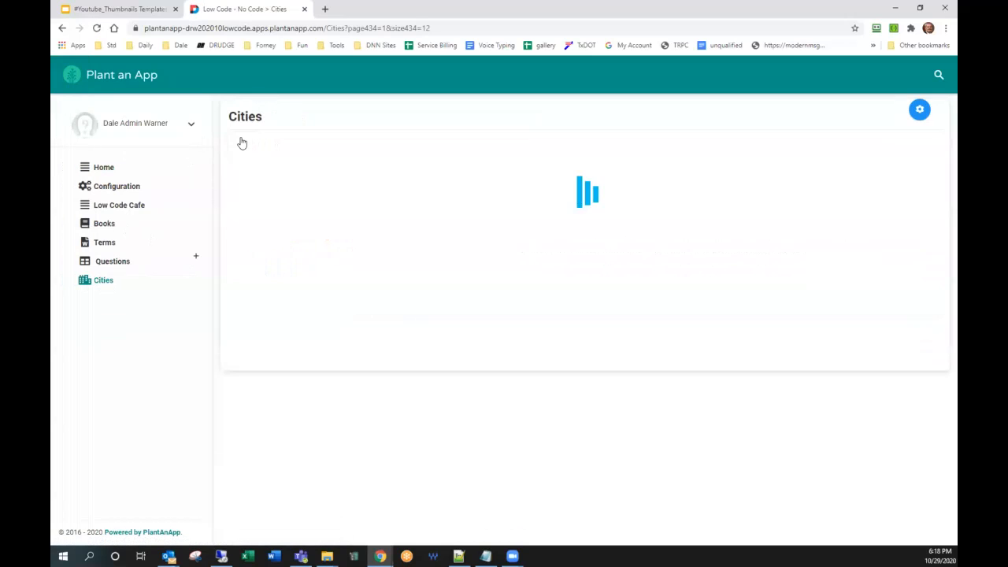
left_click(452, 260)
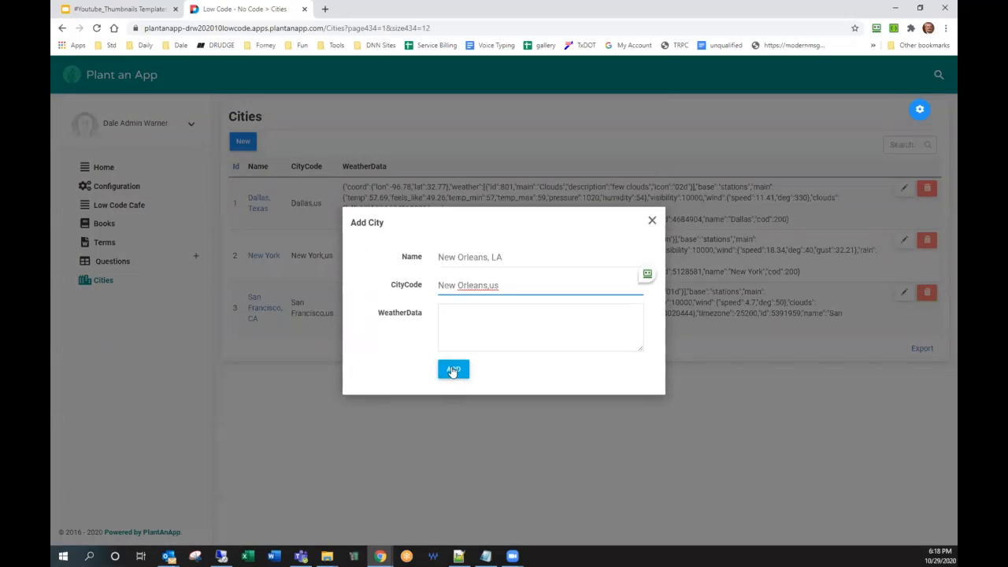
left_click(453, 369)
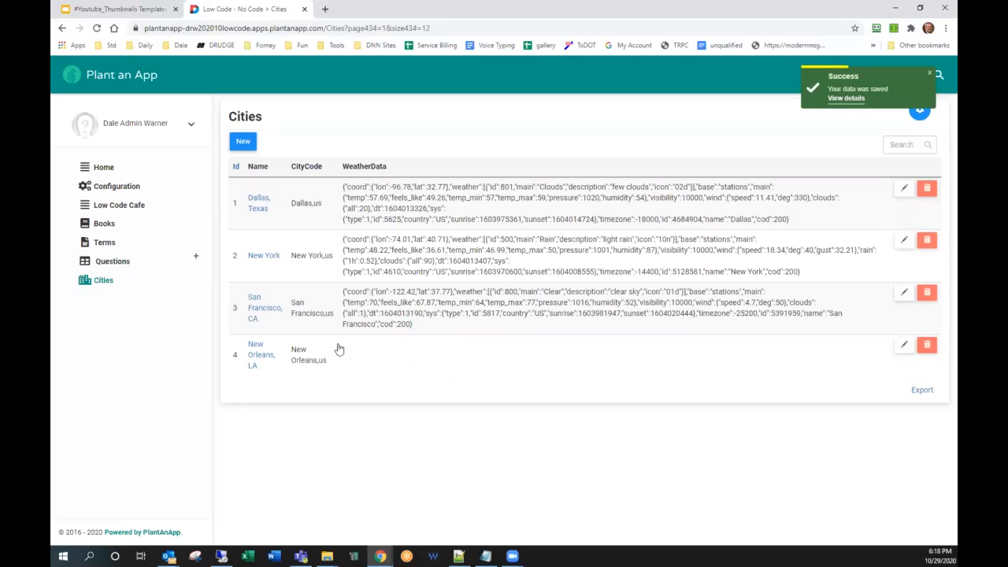
Check the run details of the "Retrieve weather information" automation job and review the New Orleans, LA record's WeatherData on the Cities page
left_click(118, 189)
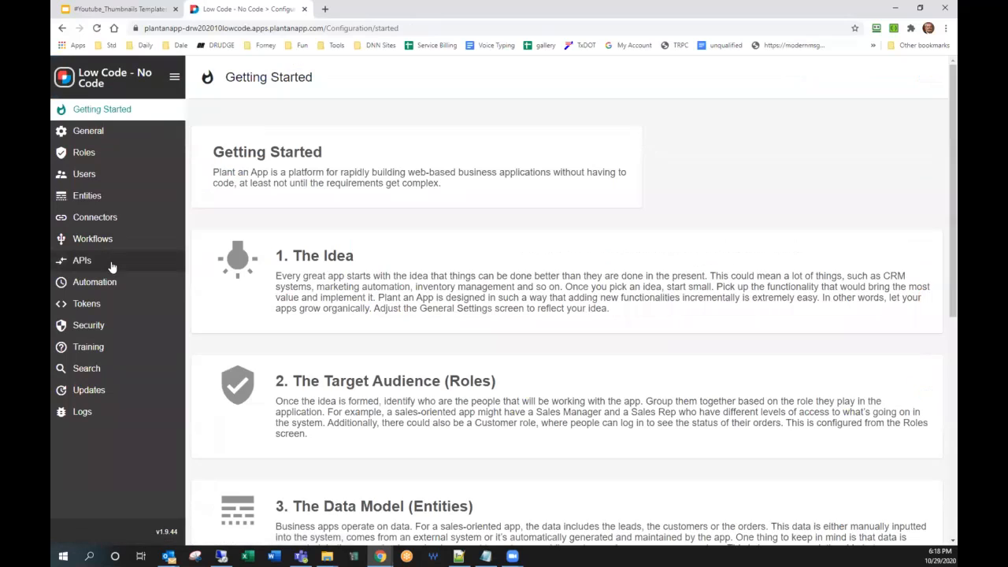
left_click(98, 287)
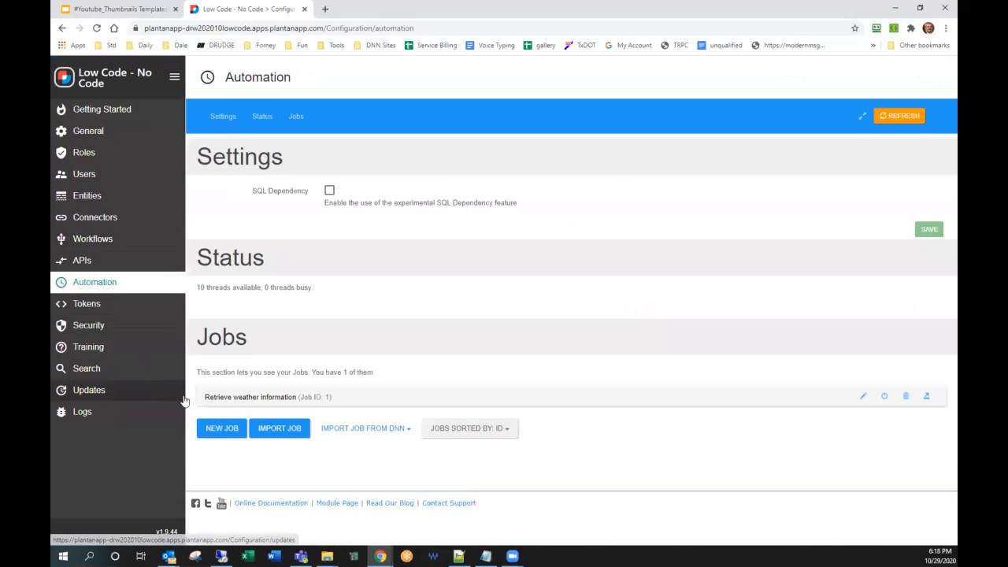
left_click(228, 403)
scroll(249, 403, "down", 1)
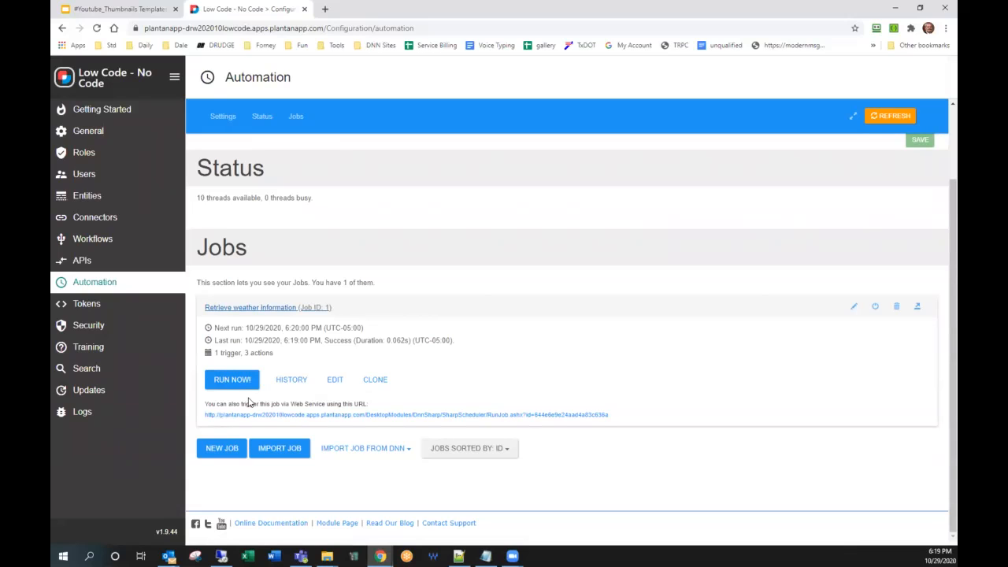
left_click(91, 83)
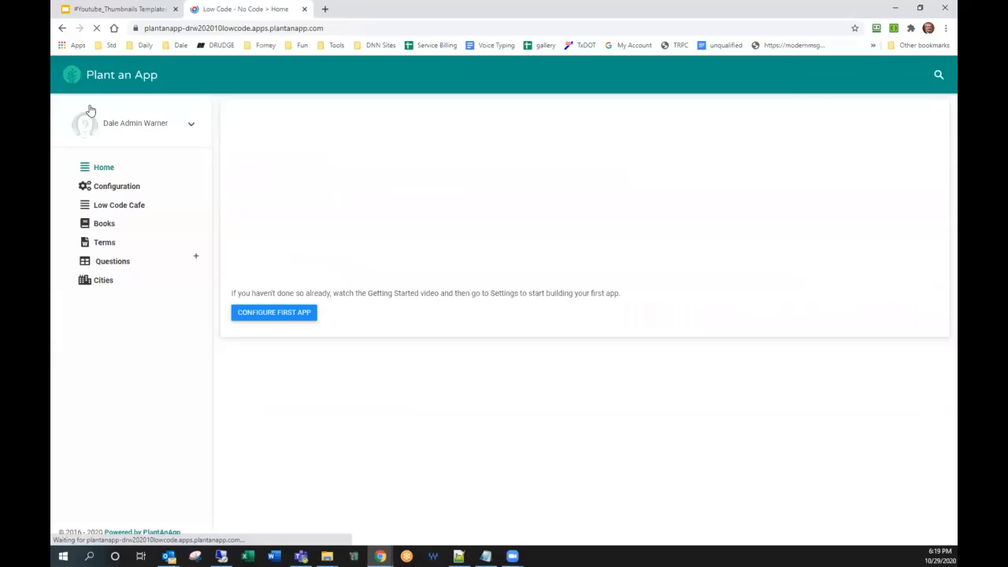
left_click(106, 282)
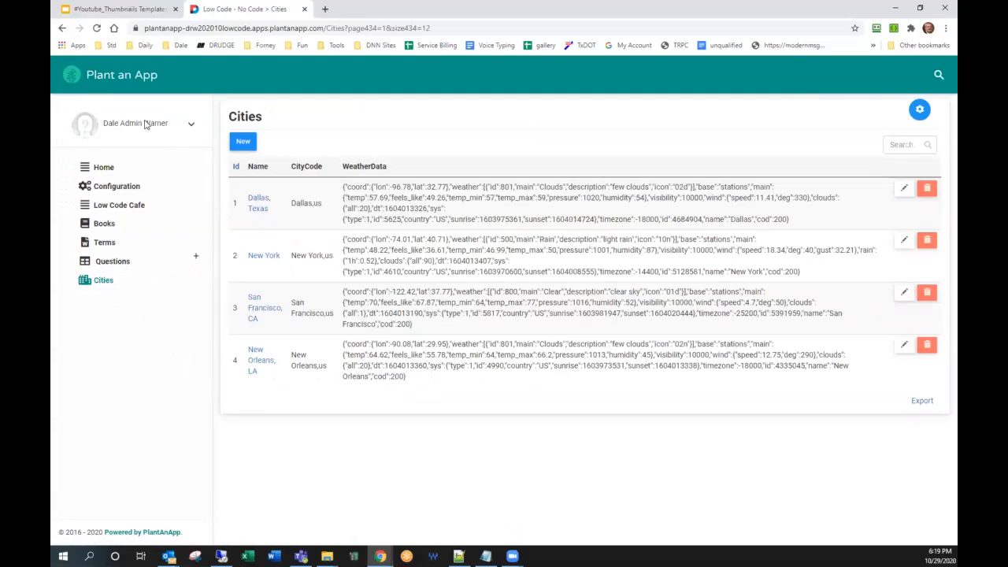
Open the "Retrieve weather information" job in the Automation configuration for editing
left_click(124, 191)
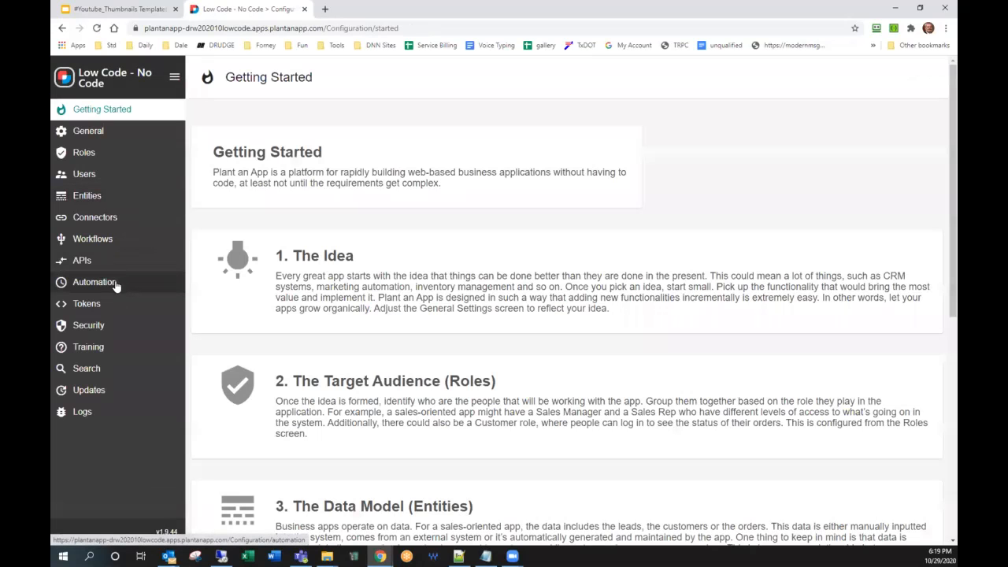
left_click(108, 282)
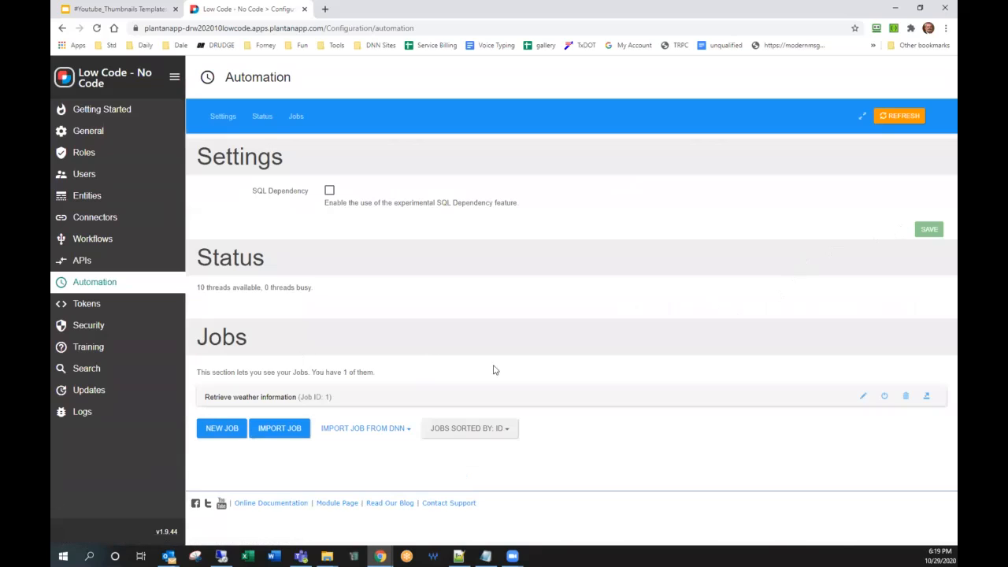
left_click(240, 398)
left_click(332, 471)
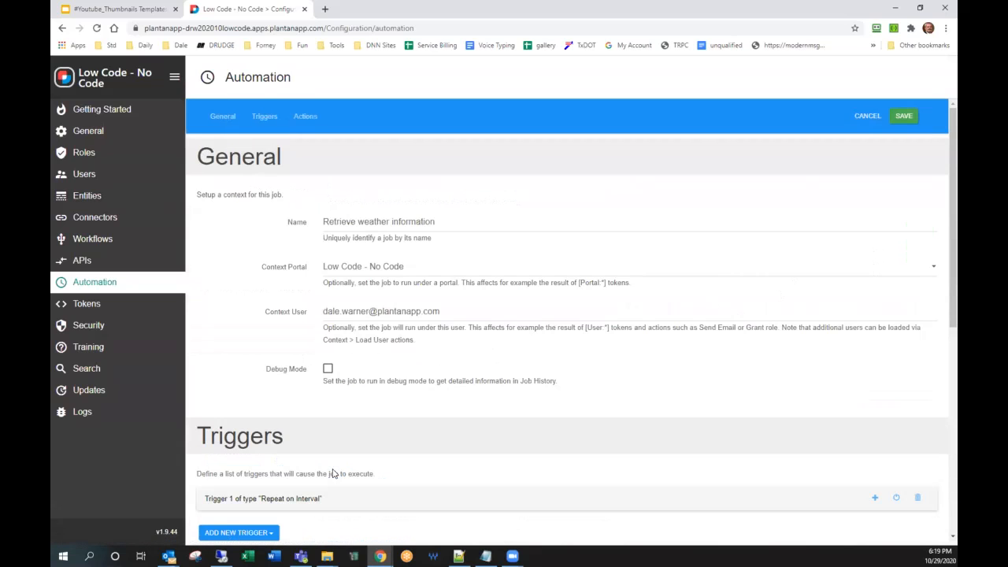
Examine the Database, Time and Users trigger types available for the job, and review its Actions and On Error sections
left_click(238, 529)
scroll(251, 287, "down", 3)
mouse_move(251, 287)
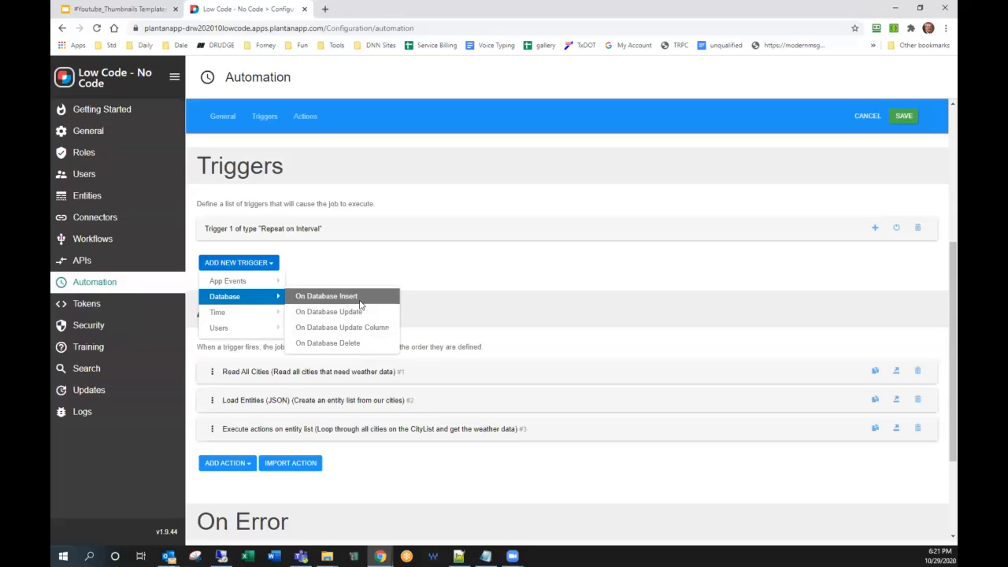
mouse_move(243, 317)
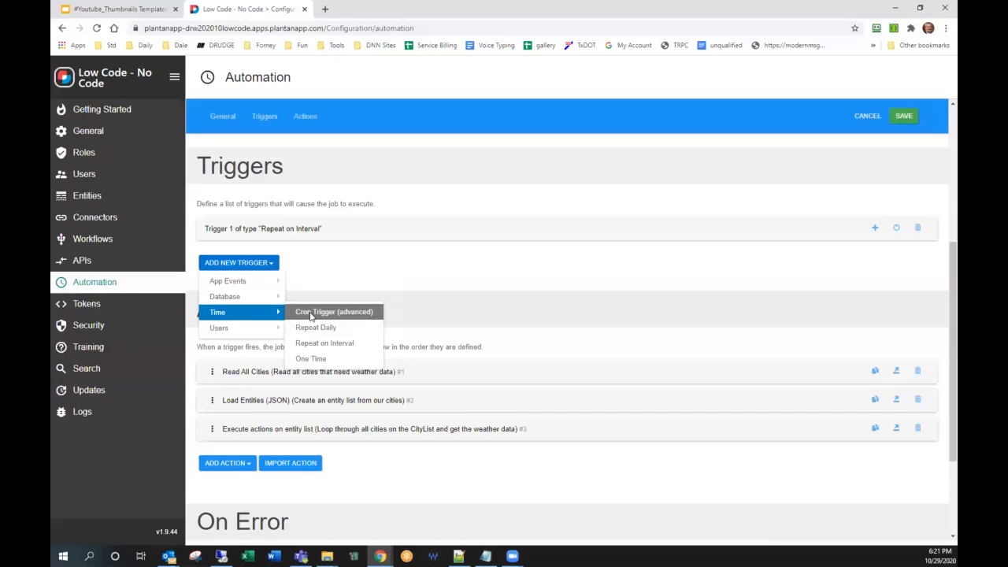
mouse_move(226, 333)
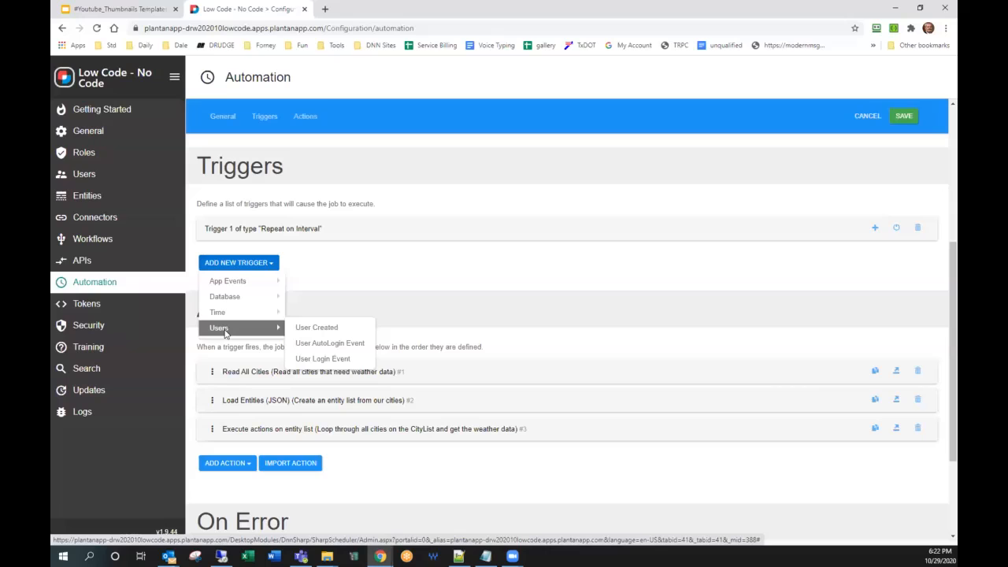
left_click(458, 299)
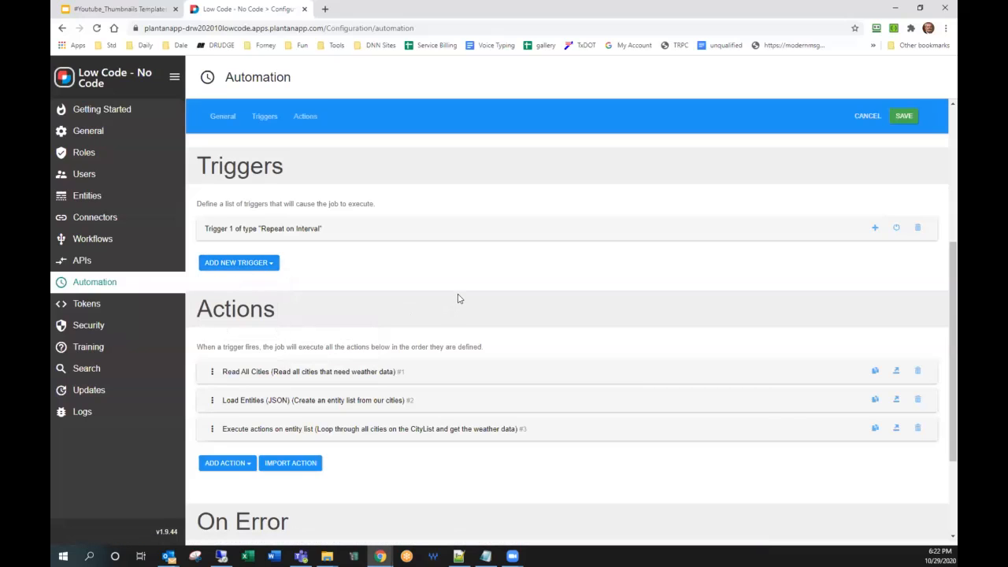
scroll(458, 299, "down", 2)
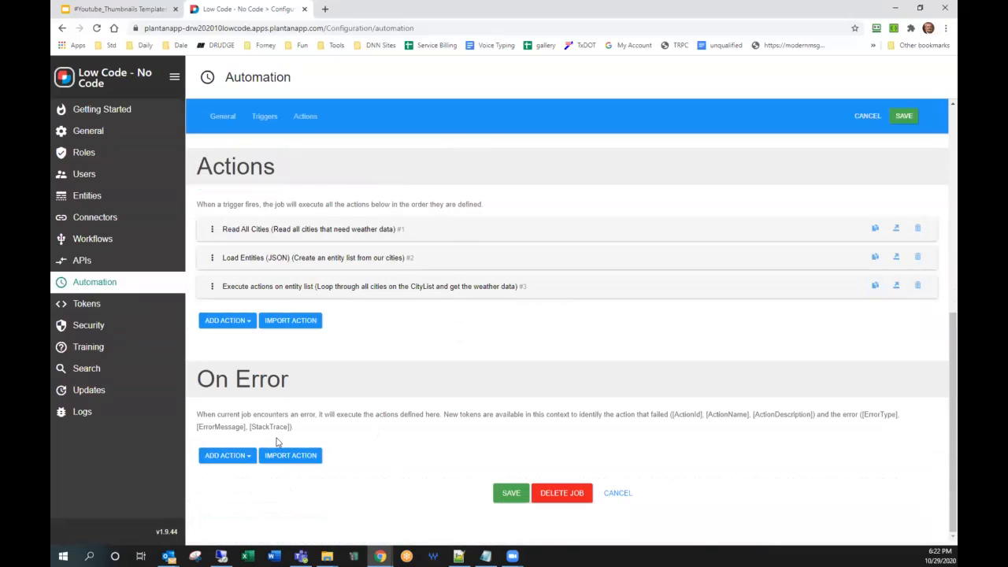